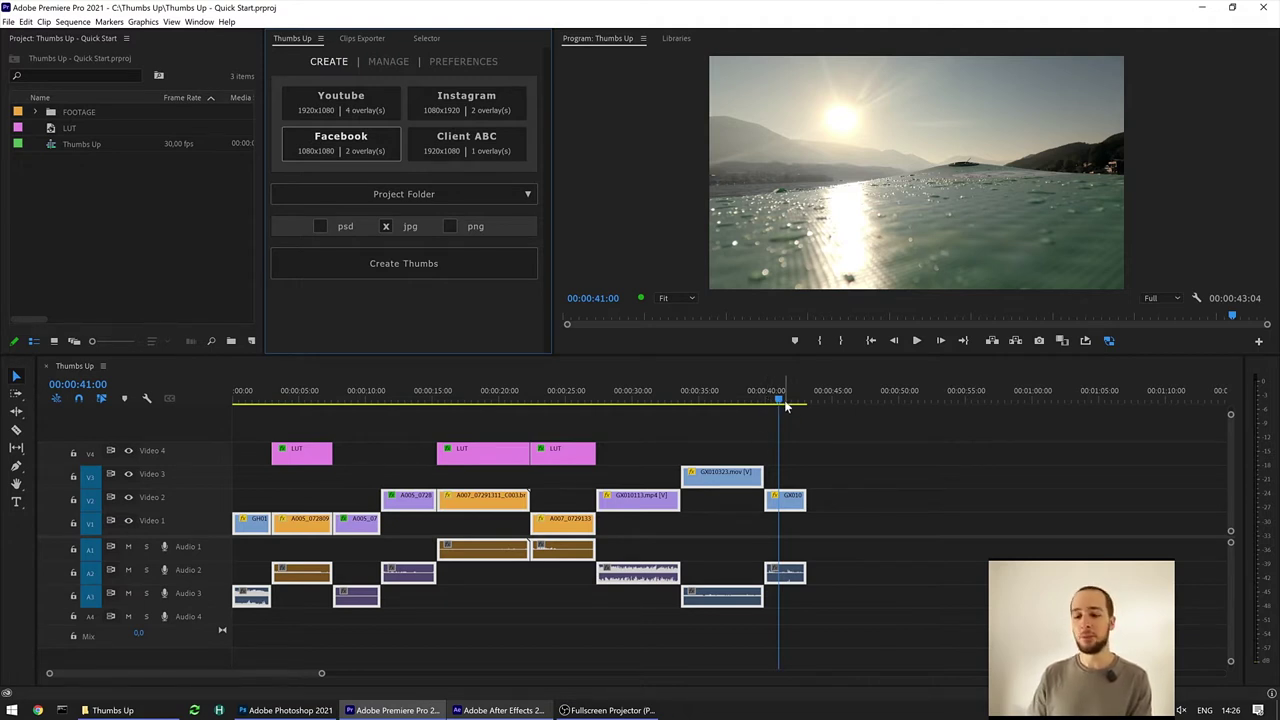
# - Place the playhead at 00:00:41:20 and create a jpg thumbnail from that frame with the Facebook preset
pyautogui.moveTo(786, 404); pyautogui.dragTo(790, 398)
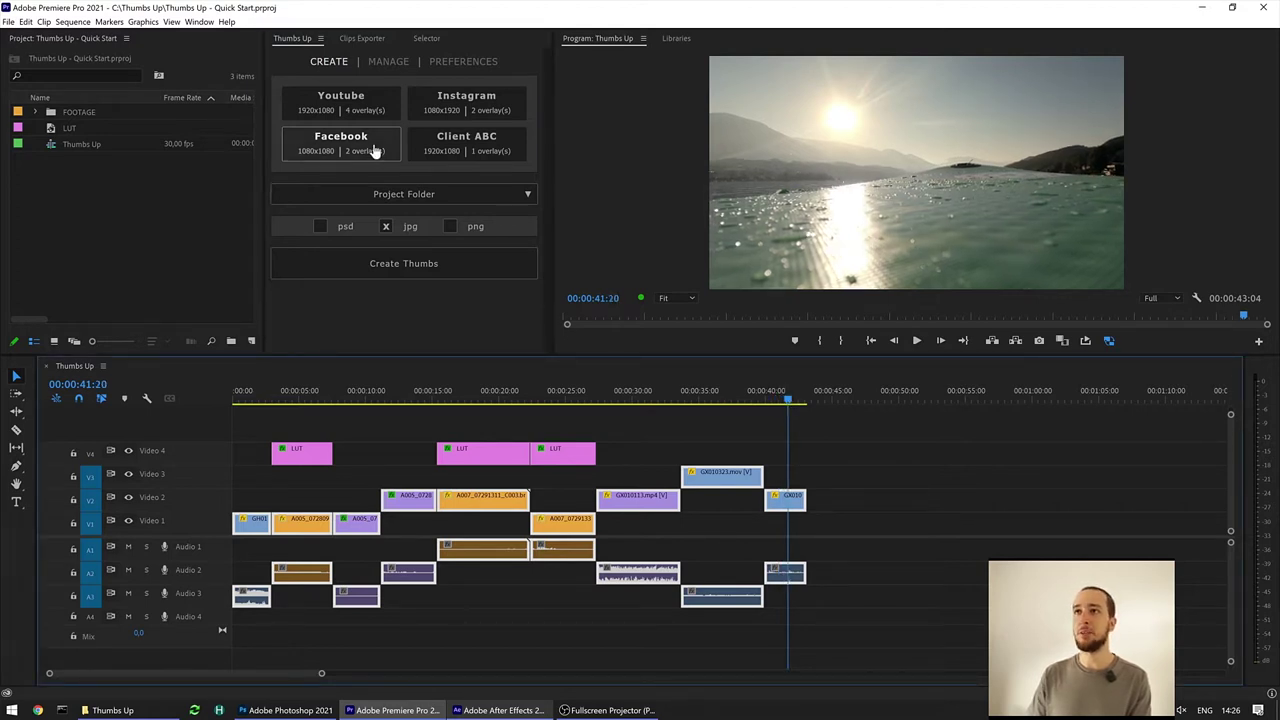
pyautogui.click(400, 272)
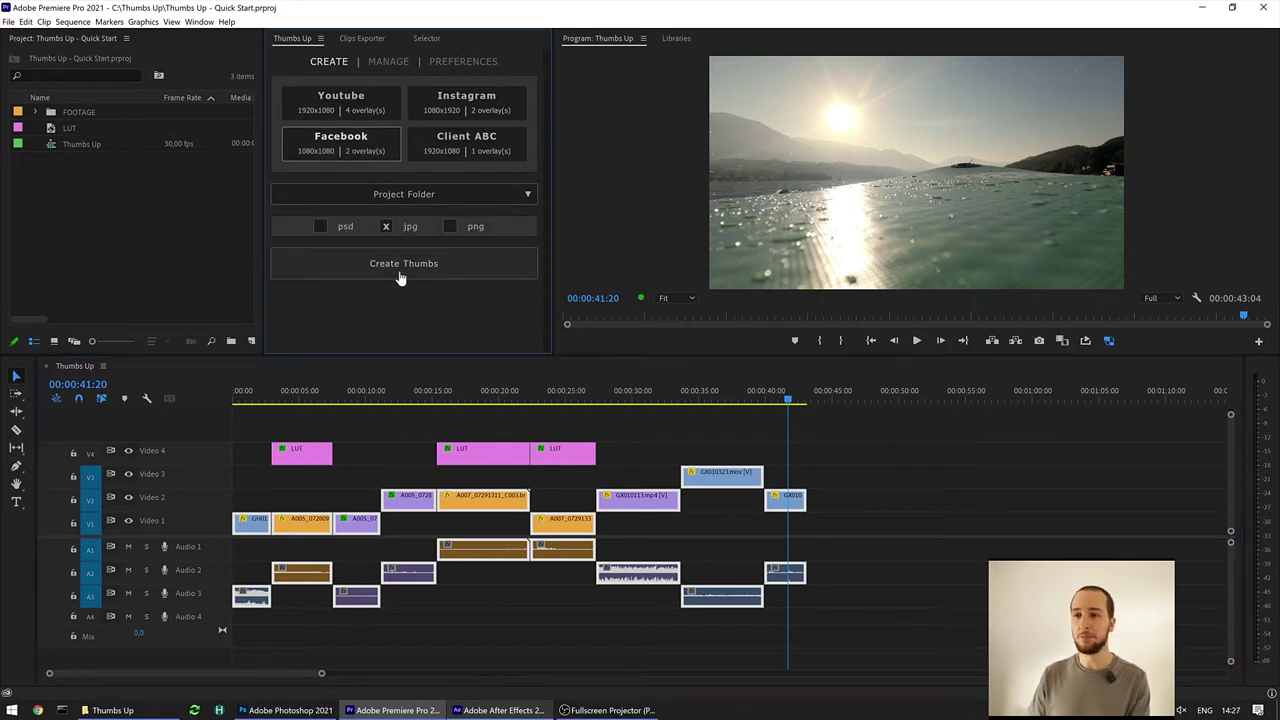
# - Switch to Photoshop, open the output folder from its completion notice and view the new 1080x1080 jpg thumbnail
pyautogui.click(314, 711)
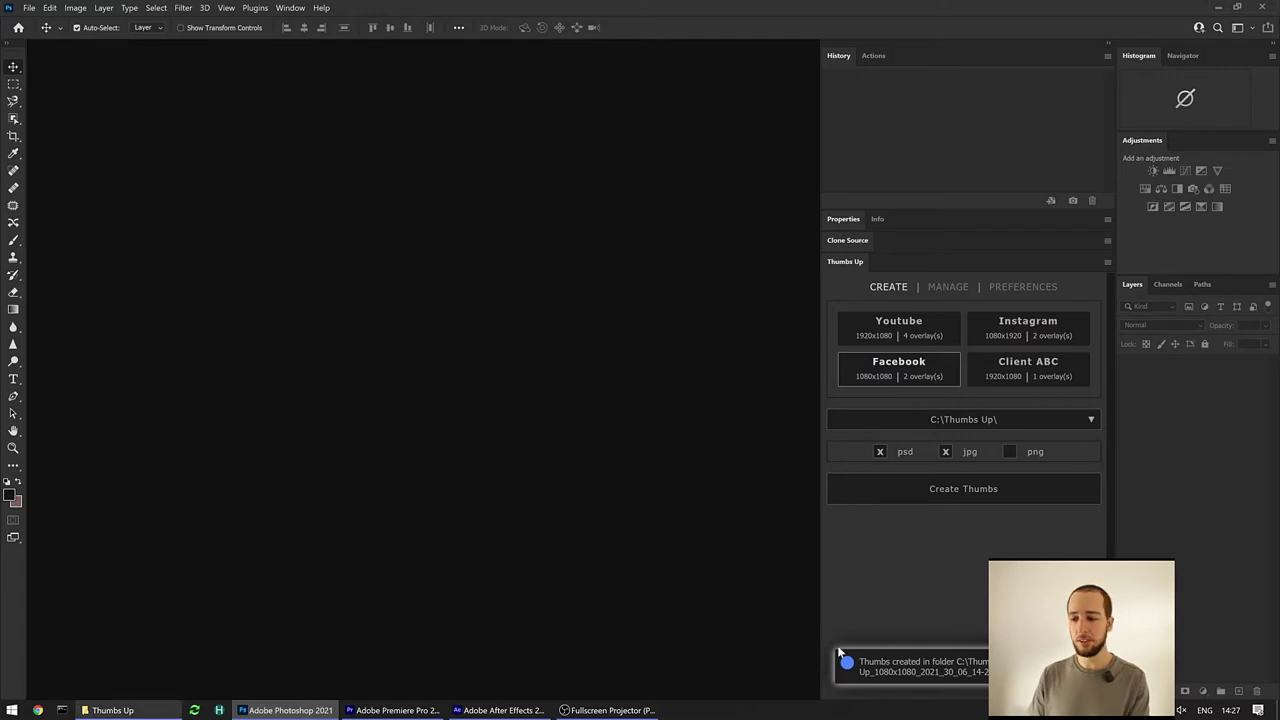
pyautogui.click(984, 670)
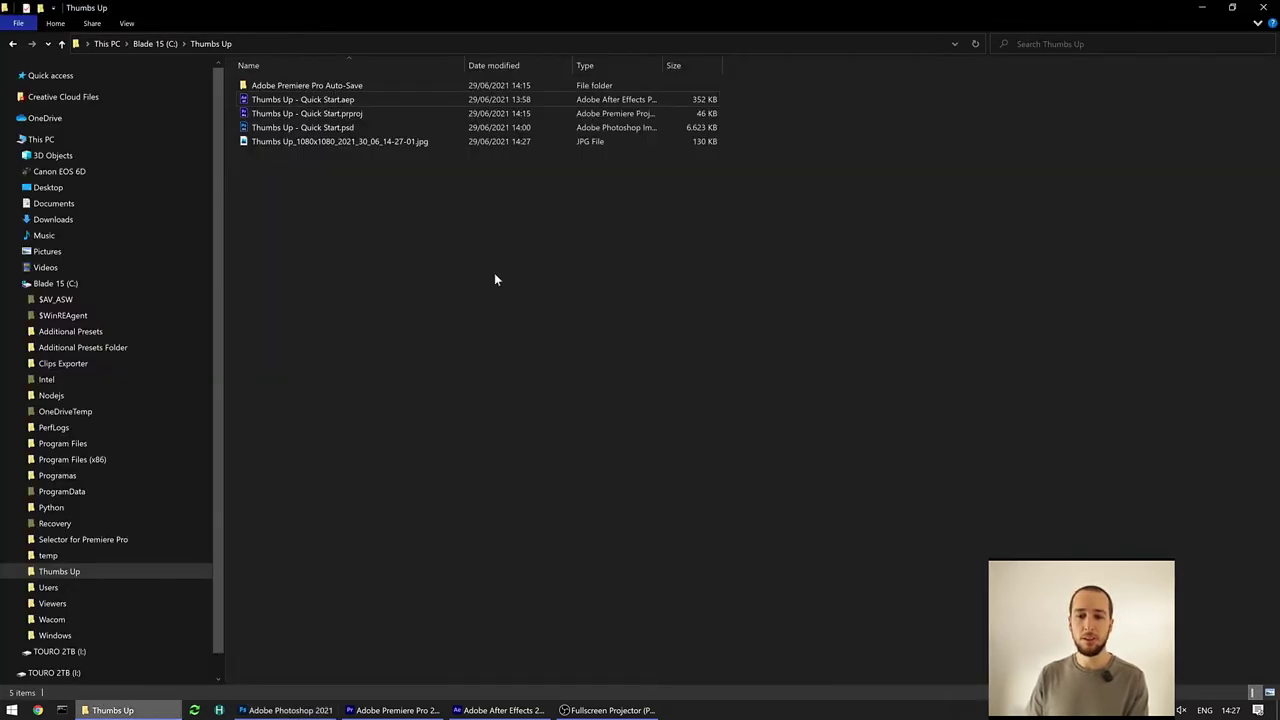
pyautogui.doubleClick(392, 141)
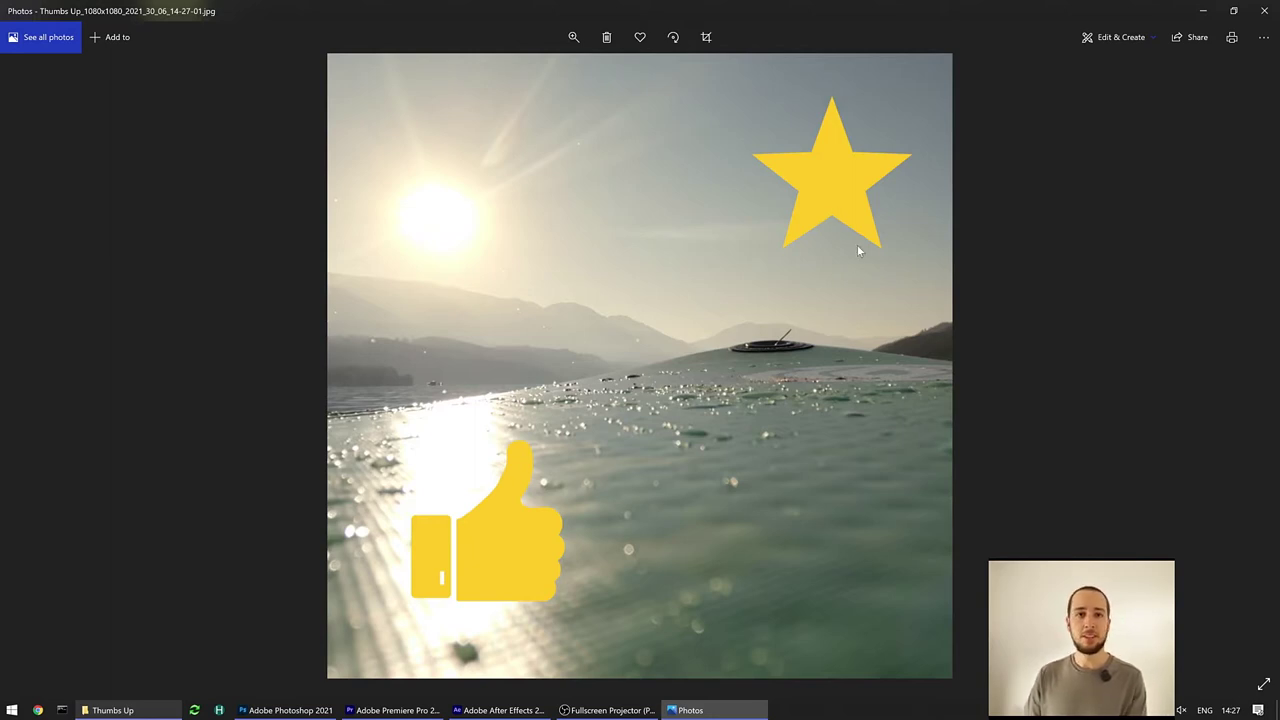
# - Return to Premiere Pro and add the Youtube, Instagram and Client ABC presets to the selected Facebook preset
pyautogui.click(358, 710)
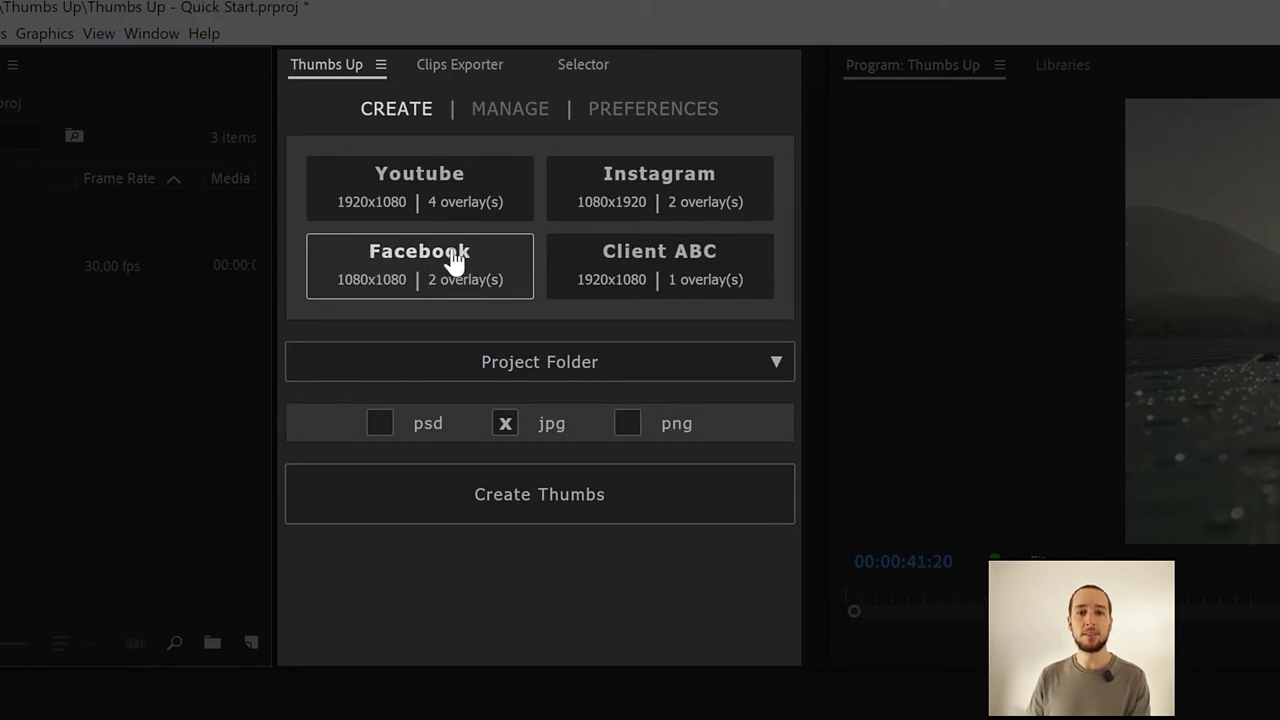
pyautogui.click(478, 213)
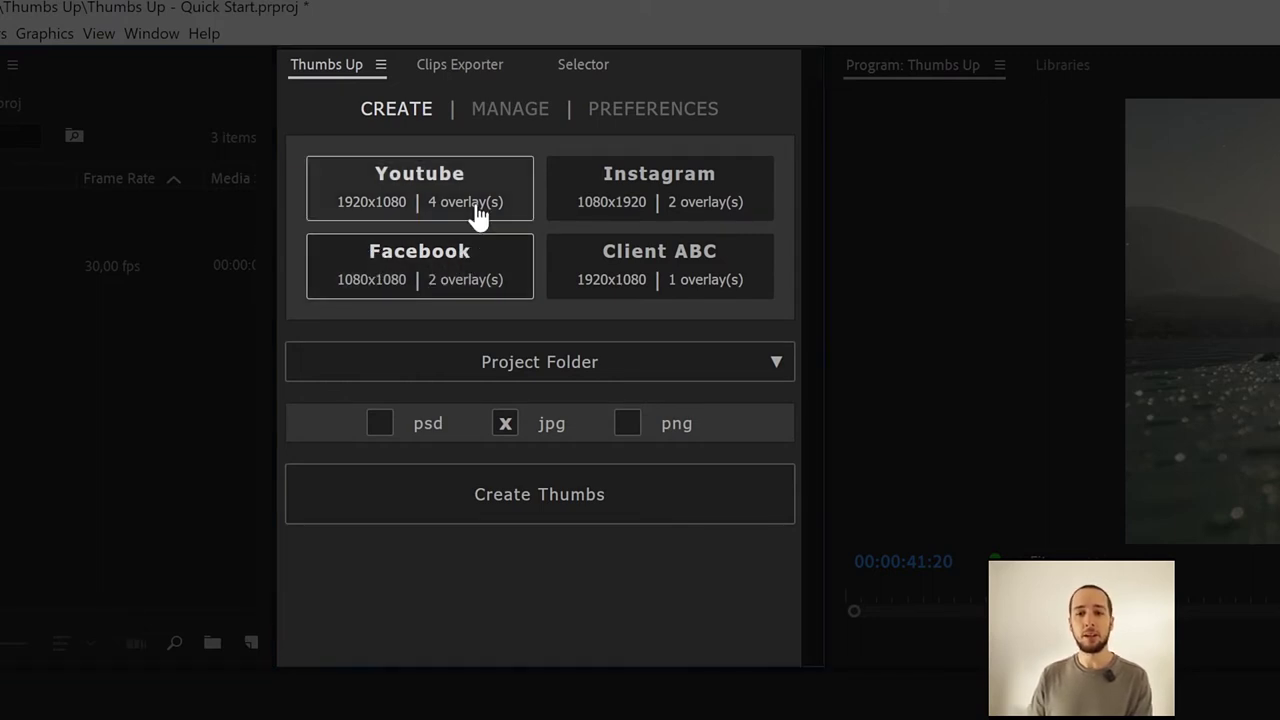
pyautogui.click(674, 186)
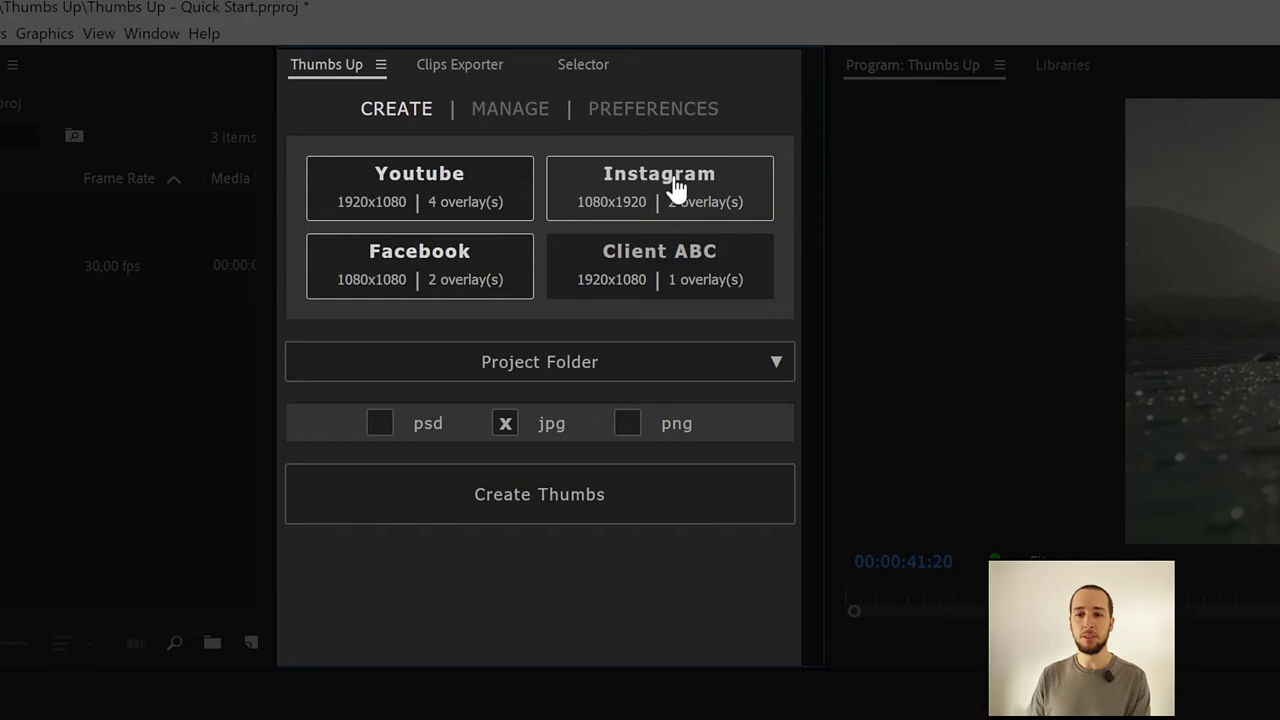
pyautogui.click(678, 258)
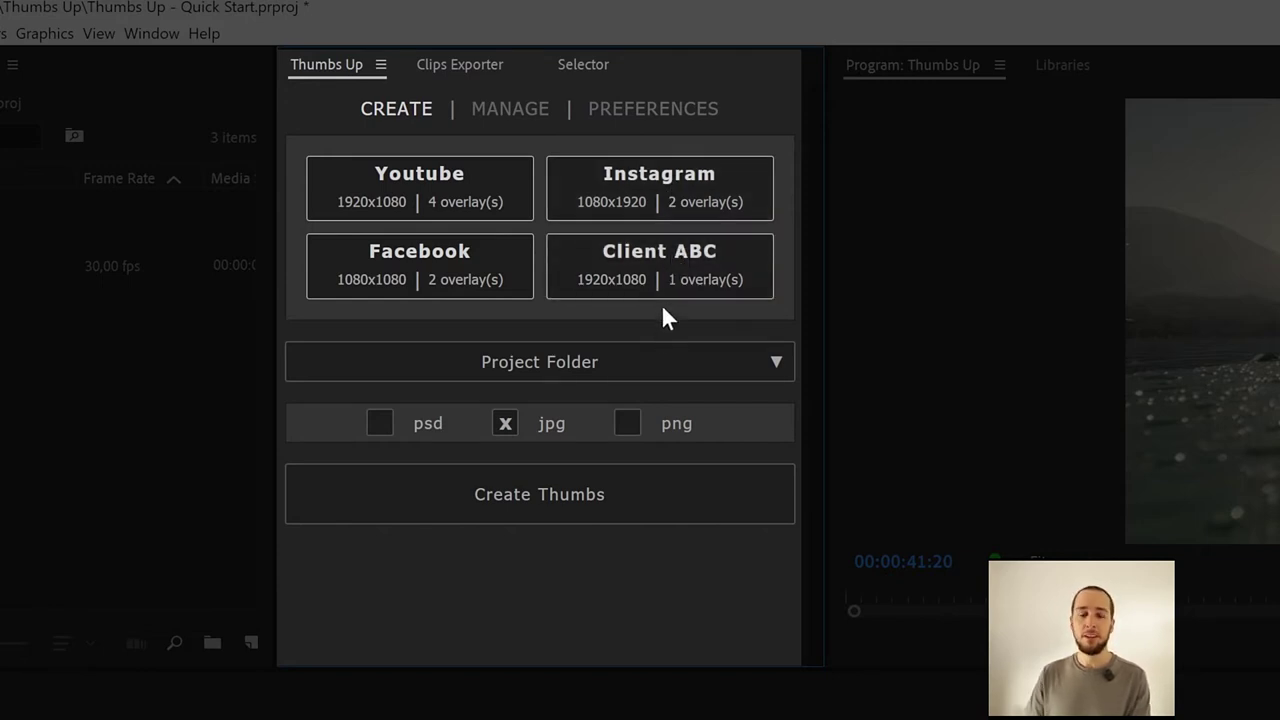
# - Set the destination to Project Folder, enable psd and png output alongside jpg, and create the thumbnails
pyautogui.click(641, 360)
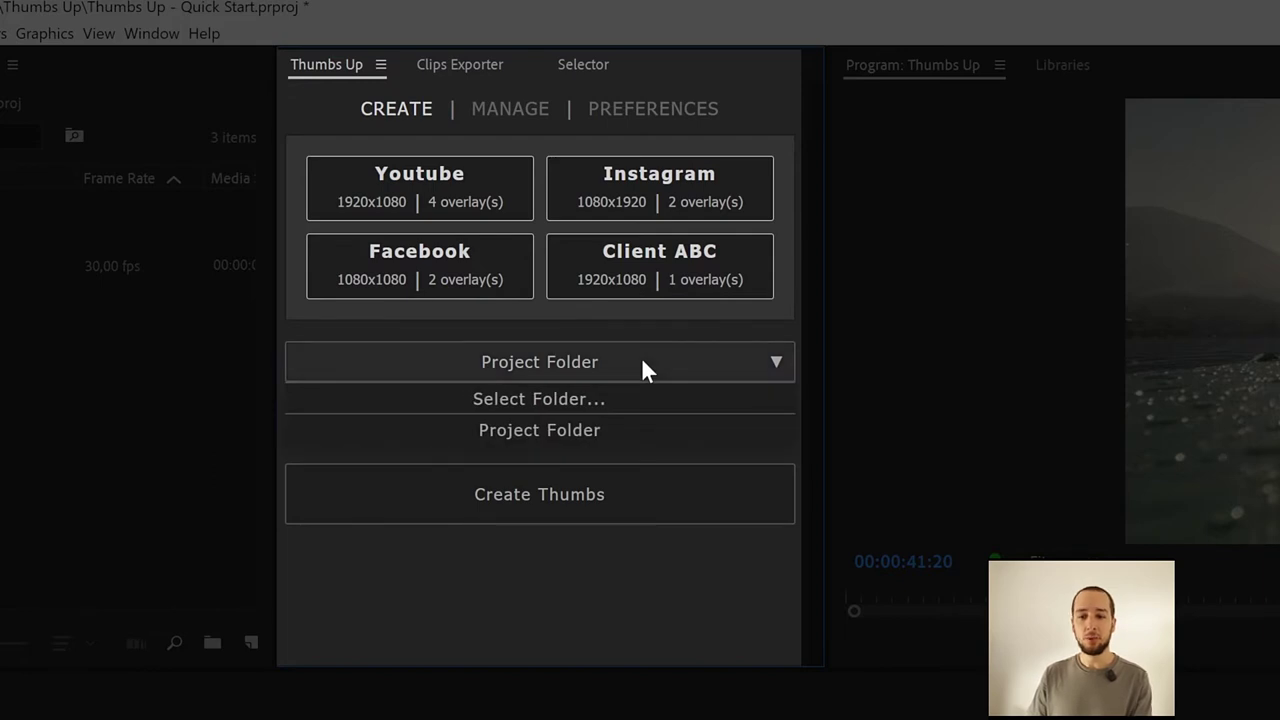
pyautogui.click(590, 434)
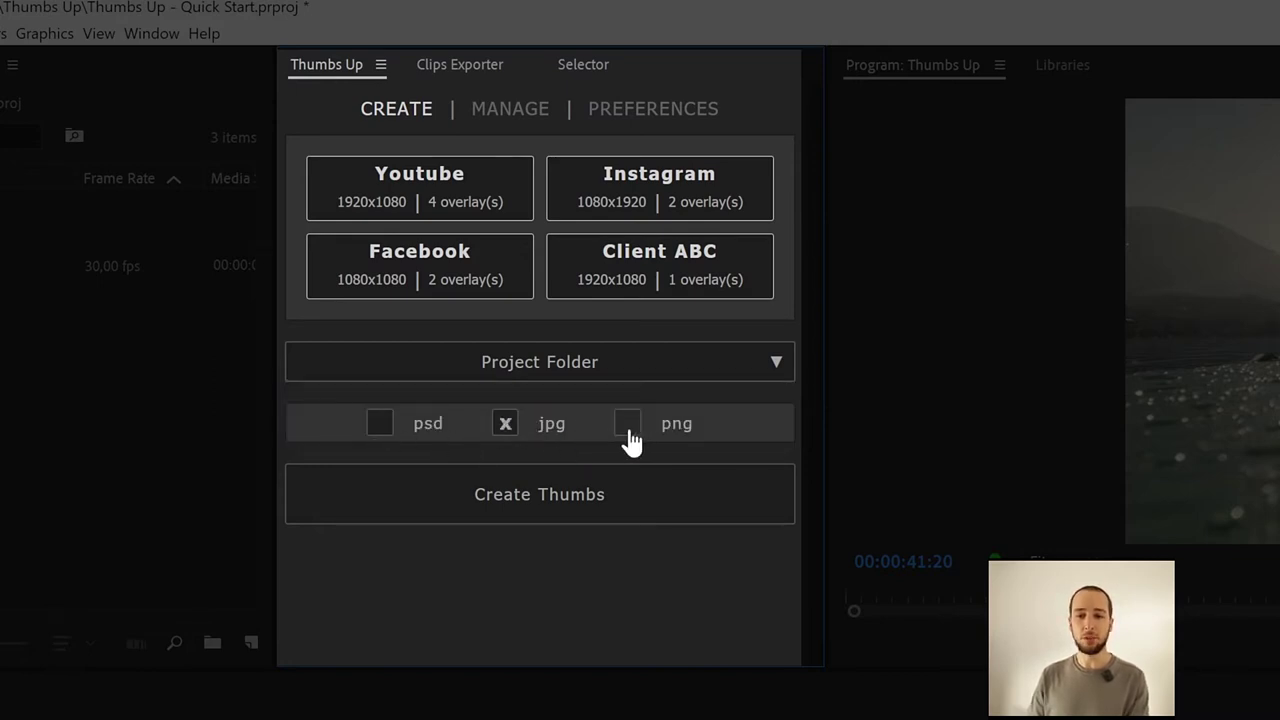
pyautogui.click(386, 436)
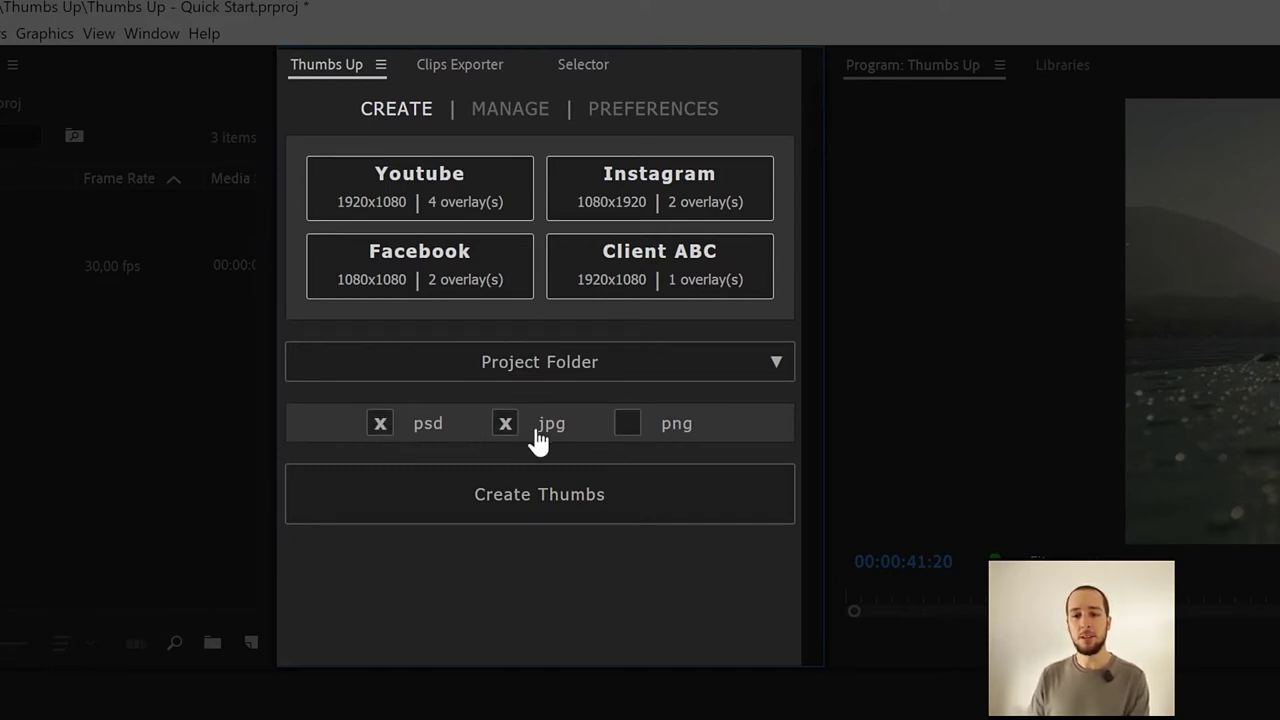
pyautogui.click(630, 433)
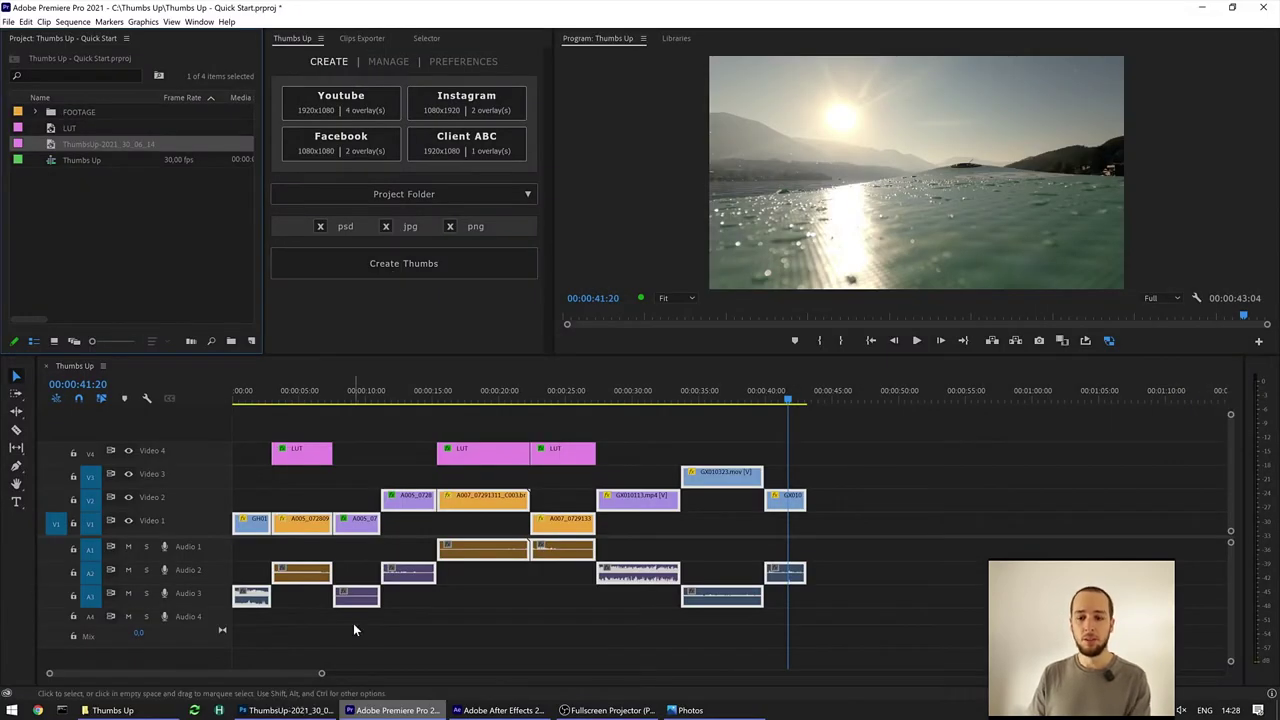
# - Switch to Photoshop, open the output folder from its completion notice and select all the newly generated thumbnail files
pyautogui.click(290, 710)
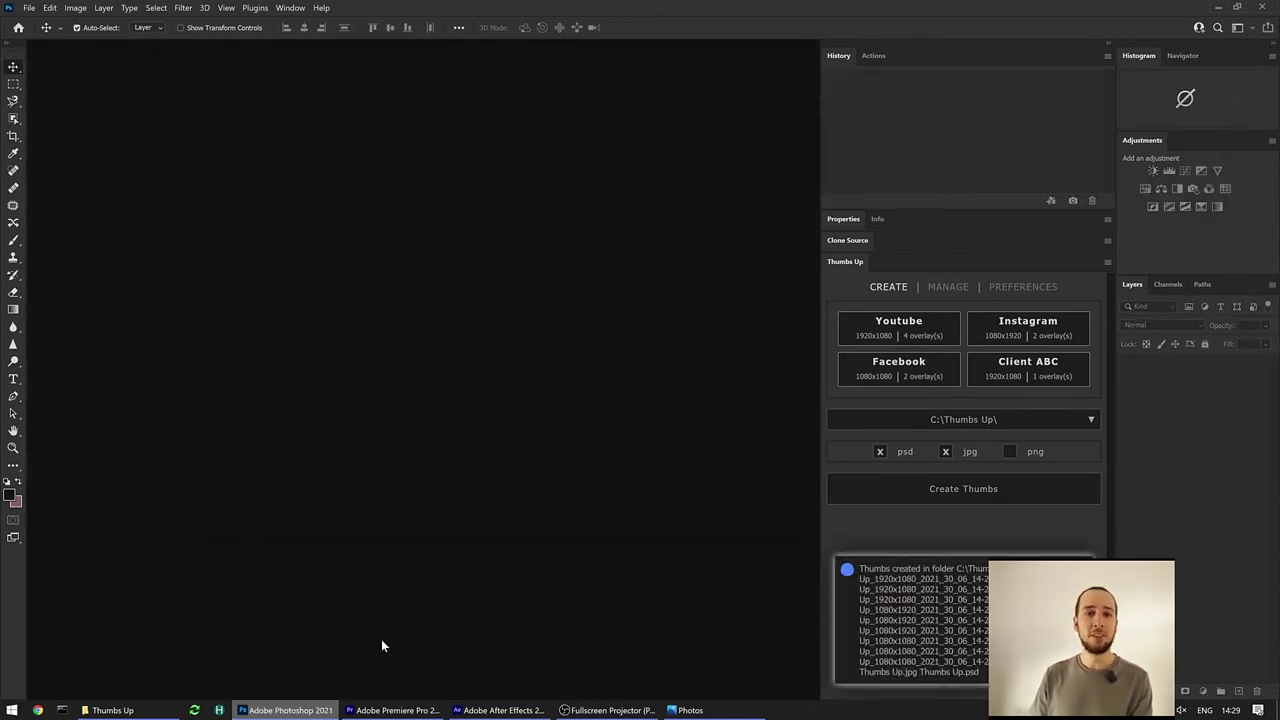
pyautogui.click(947, 636)
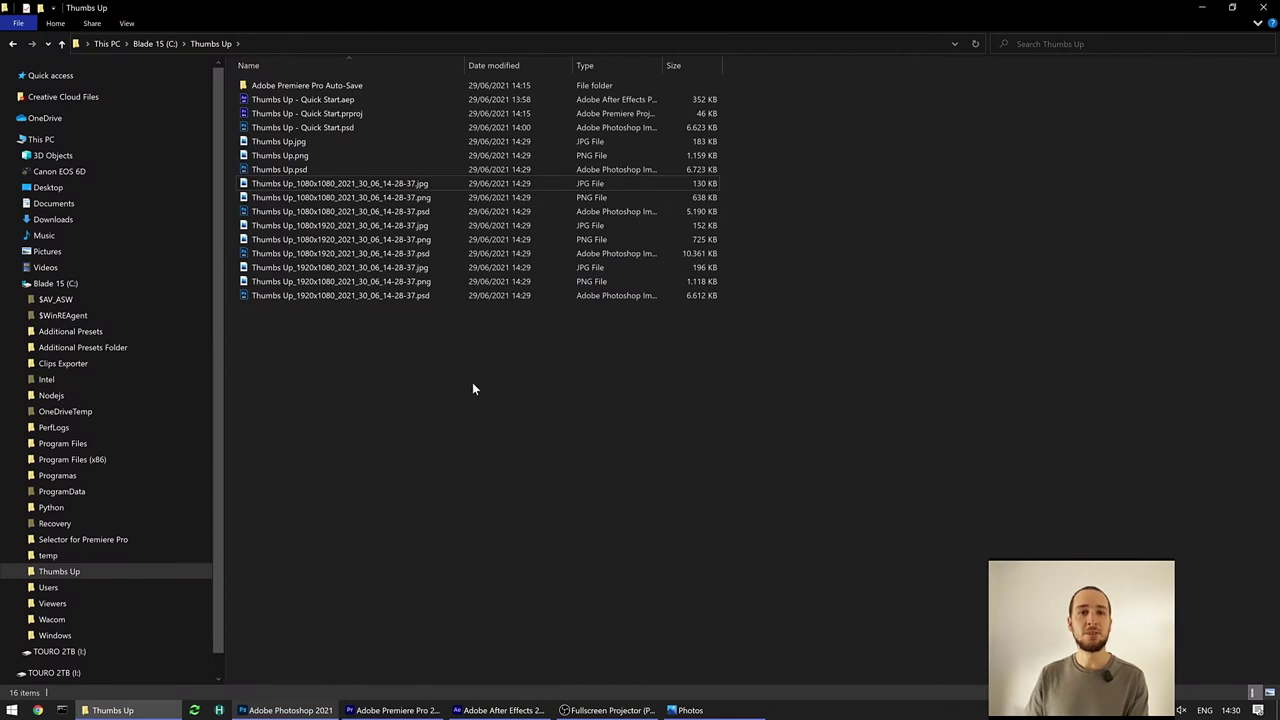
pyautogui.moveTo(473, 384); pyautogui.dragTo(283, 139)
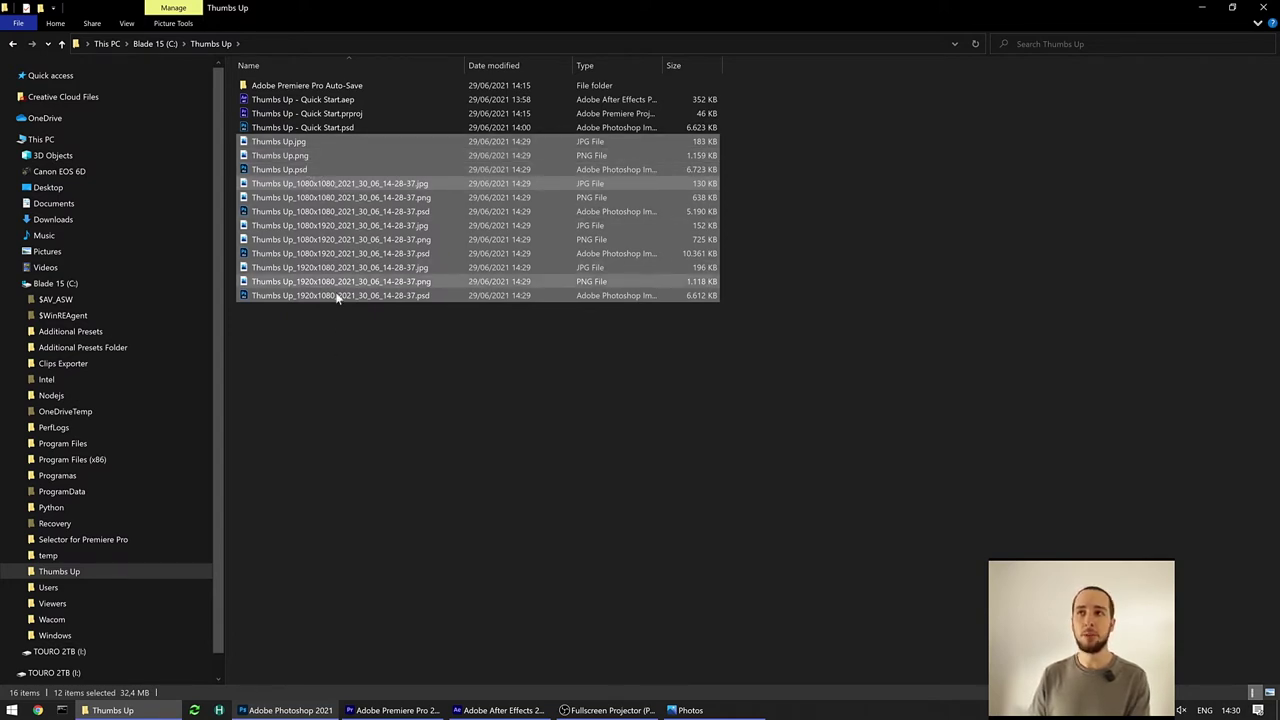
# - Open Thumbs Up.jpg in the image viewer and browse through the generated jpg thumbnails up to the 1920x1080 version
pyautogui.click(302, 152)
pyautogui.doubleClick(318, 141)
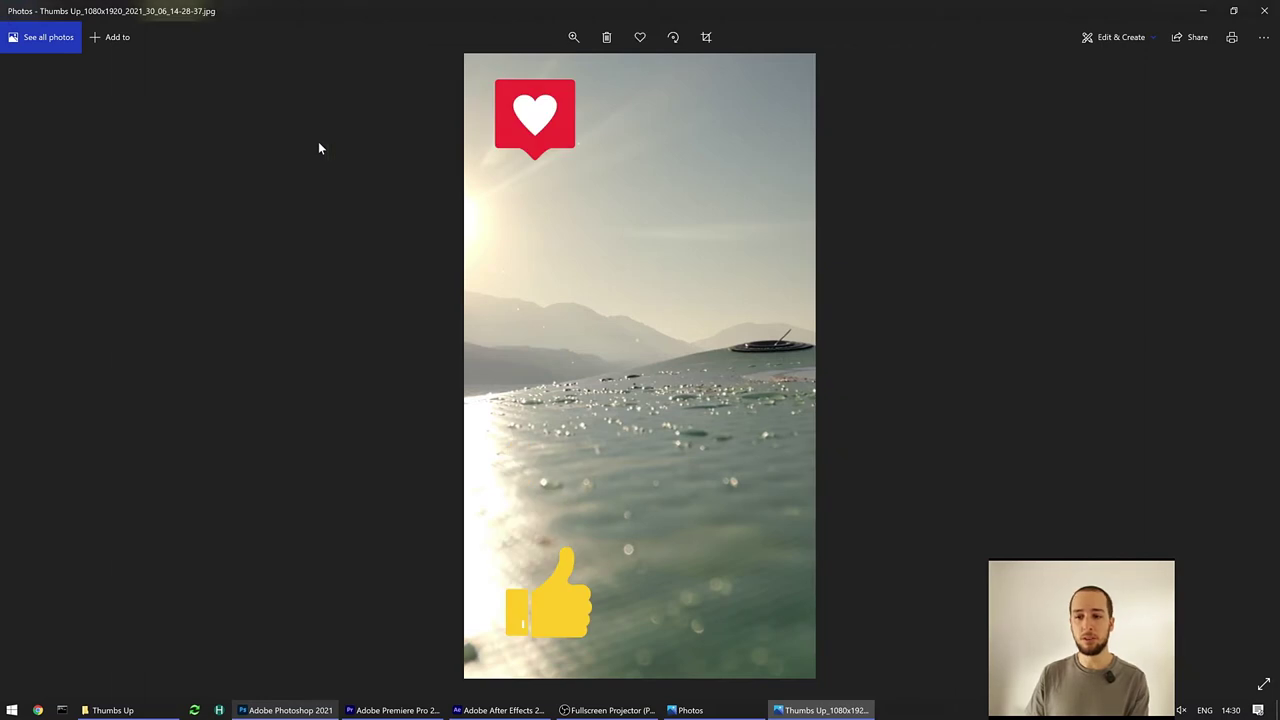
pyautogui.press('Right')
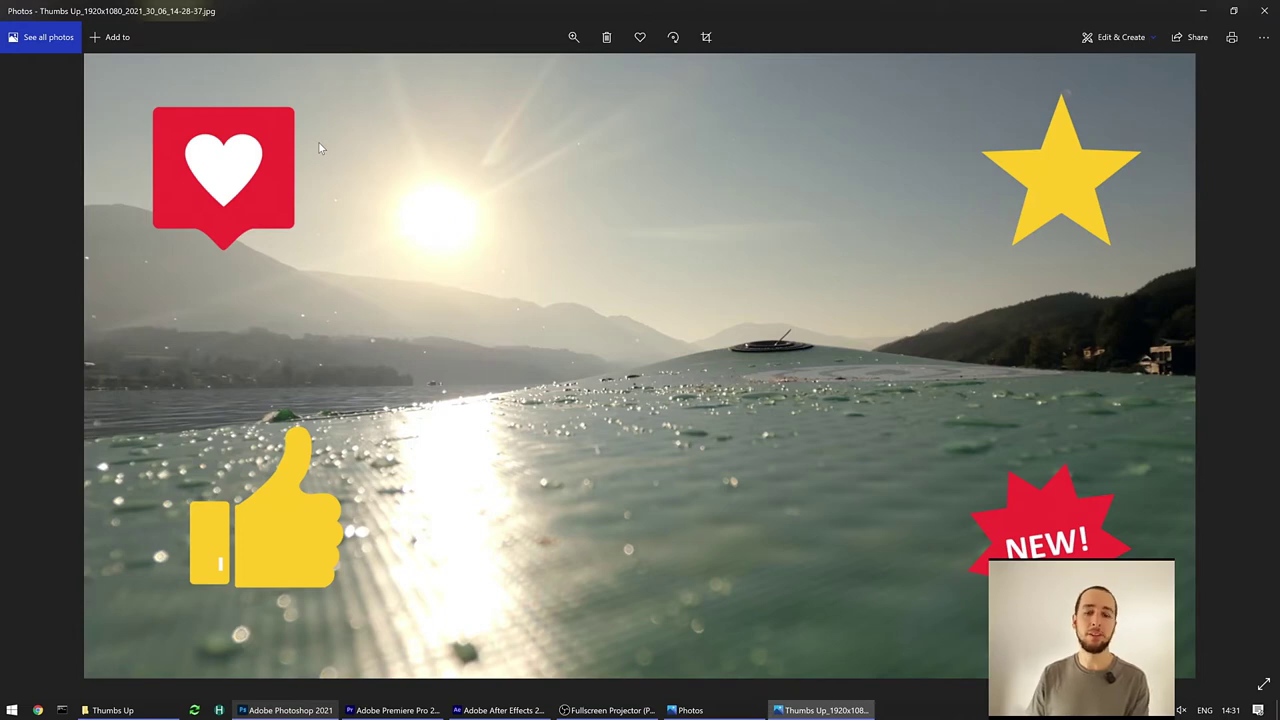
# - Return to Premiere Pro and start a new thumbnail preset named "My Client Z" in the preset manager
pyautogui.click(370, 710)
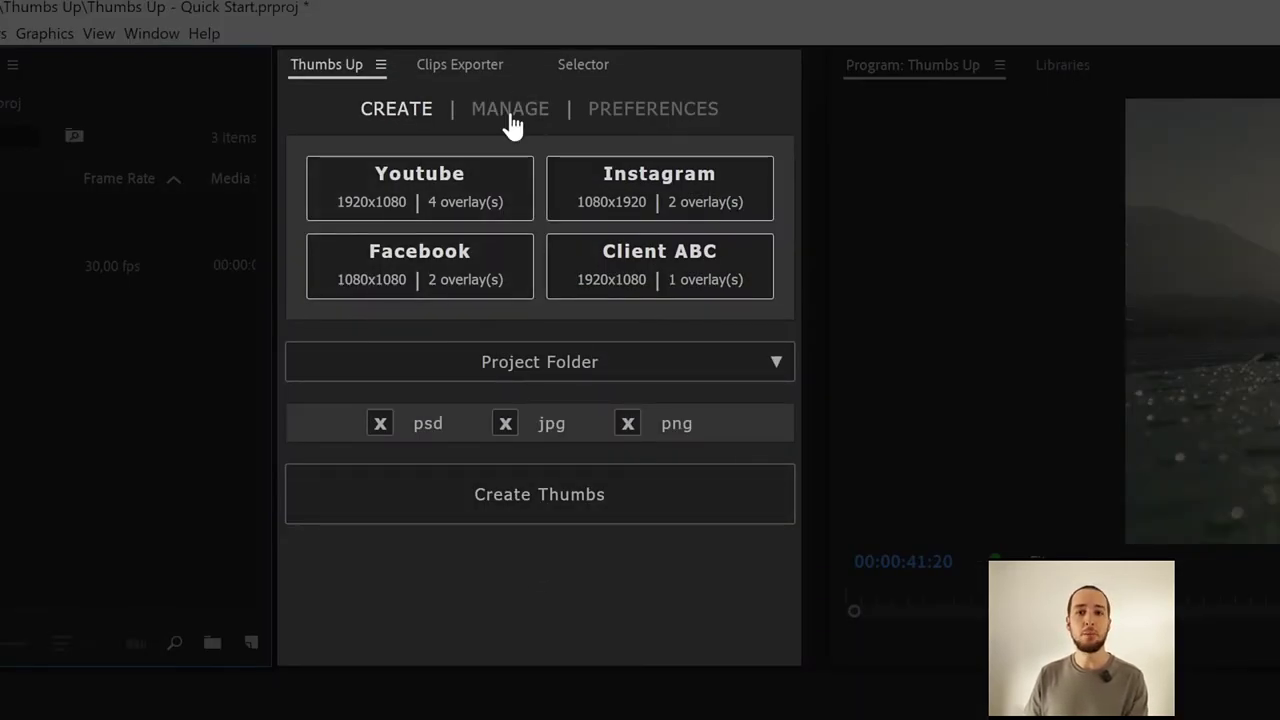
pyautogui.click(510, 116)
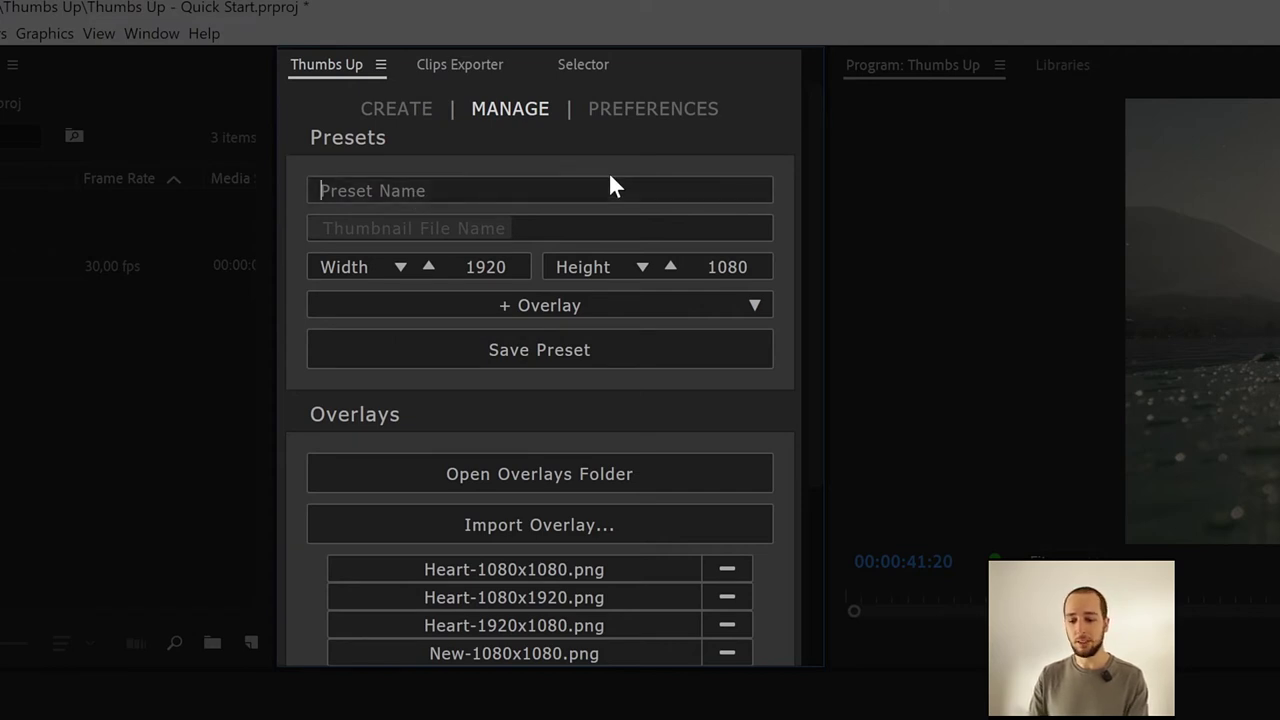
pyautogui.write('M')
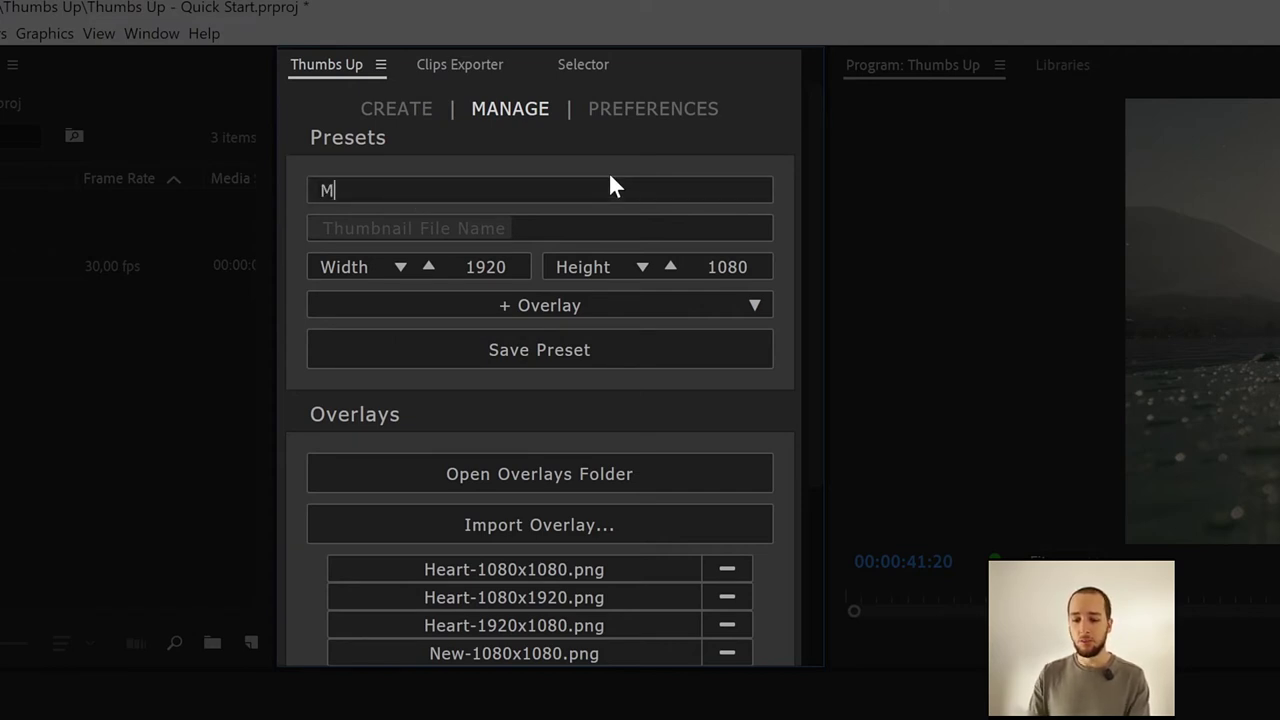
pyautogui.write('y Clients')
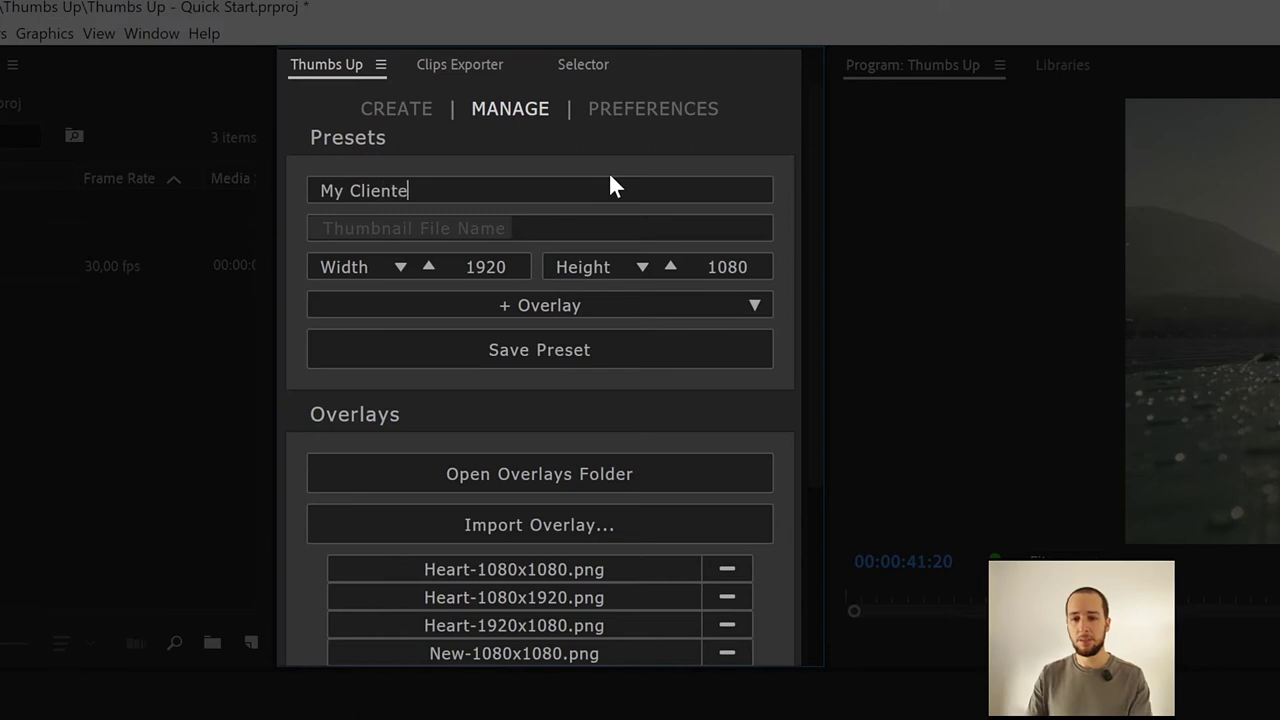
pyautogui.press('BackSpace')
pyautogui.write('Z')
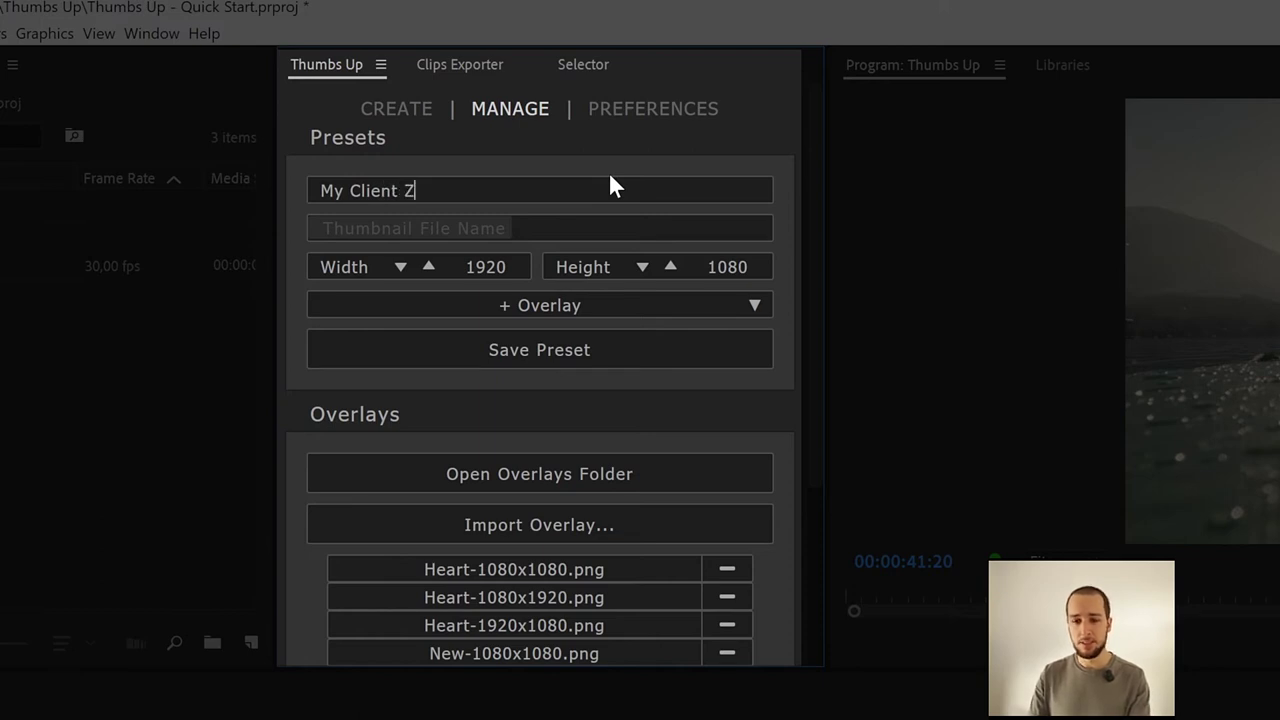
# - Build the preset's thumbnail file name from Seq/Doc/Comp Name, an underscore and Full Date
pyautogui.click(485, 232)
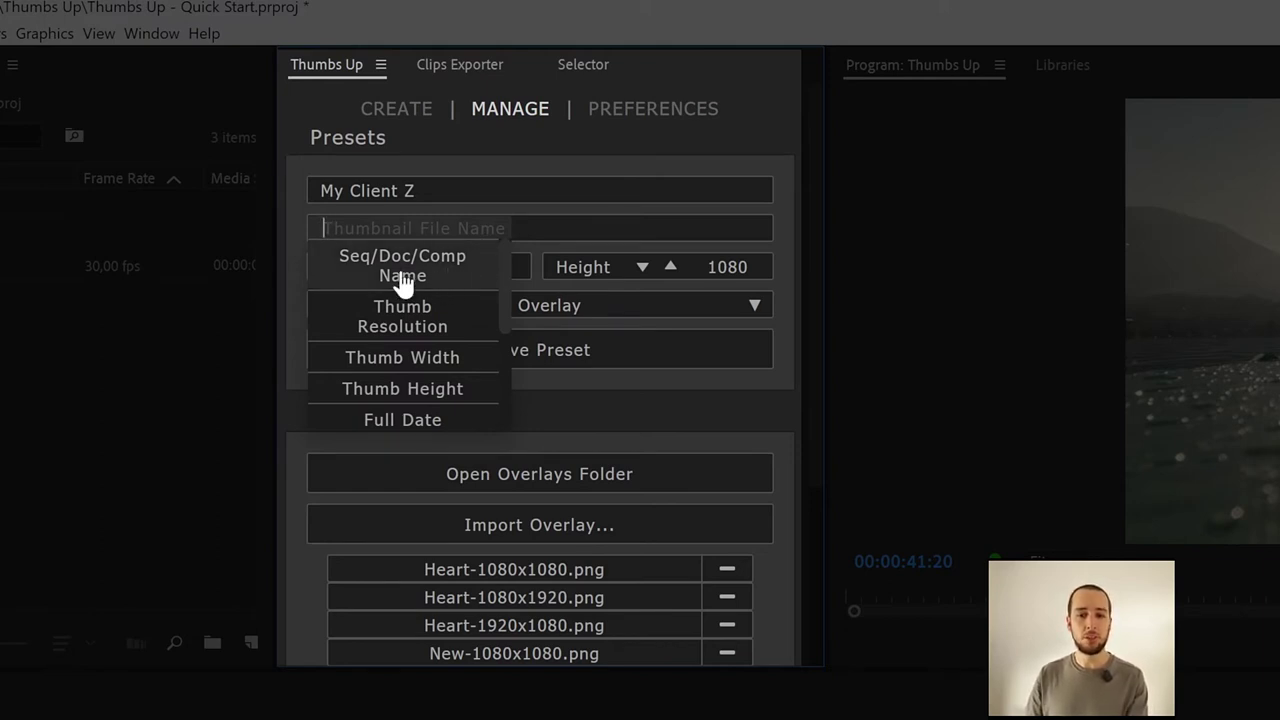
pyautogui.moveTo(438, 280); pyautogui.dragTo(447, 235)
pyautogui.write('_')
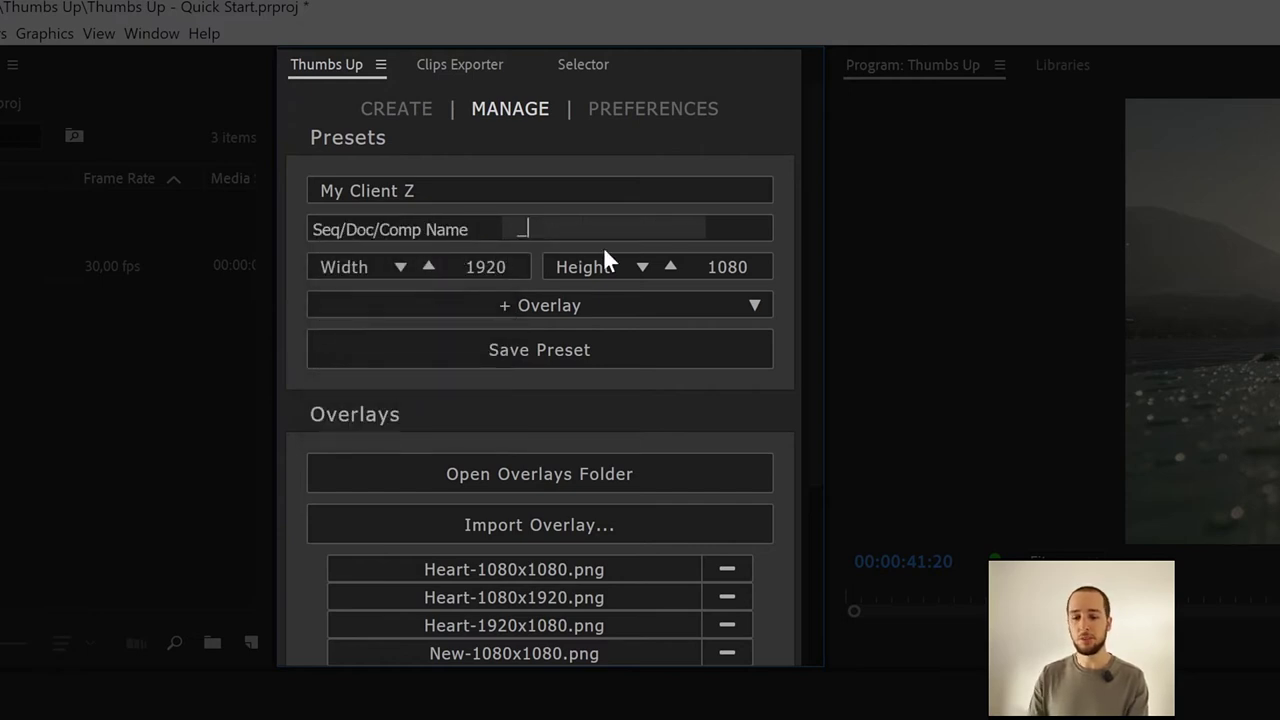
pyautogui.press('Return')
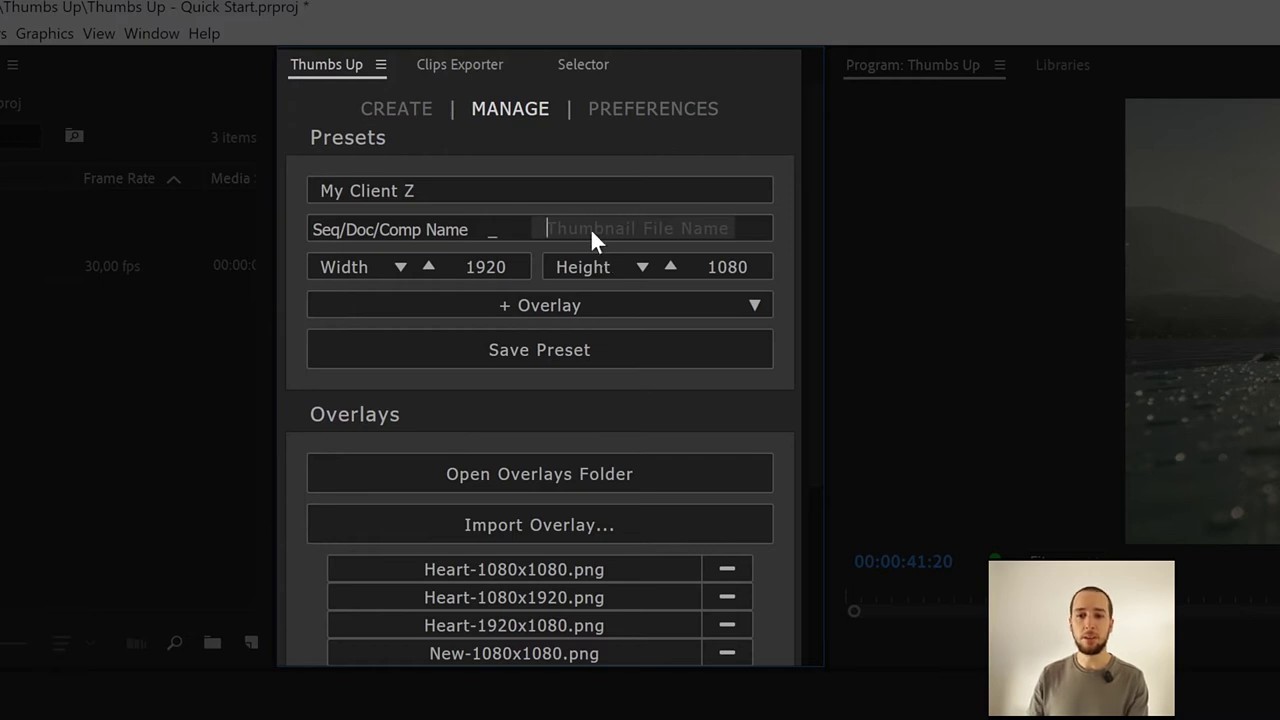
pyautogui.click(590, 228)
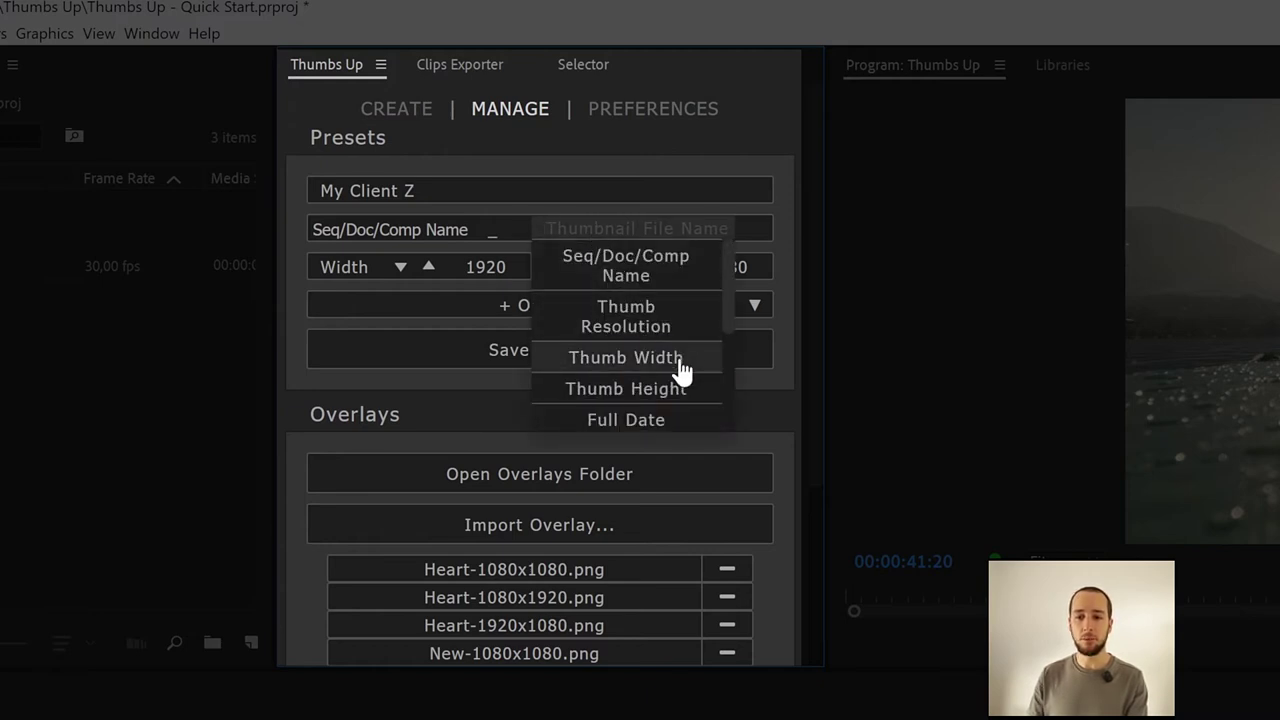
pyautogui.scroll(-3, 680, 372)
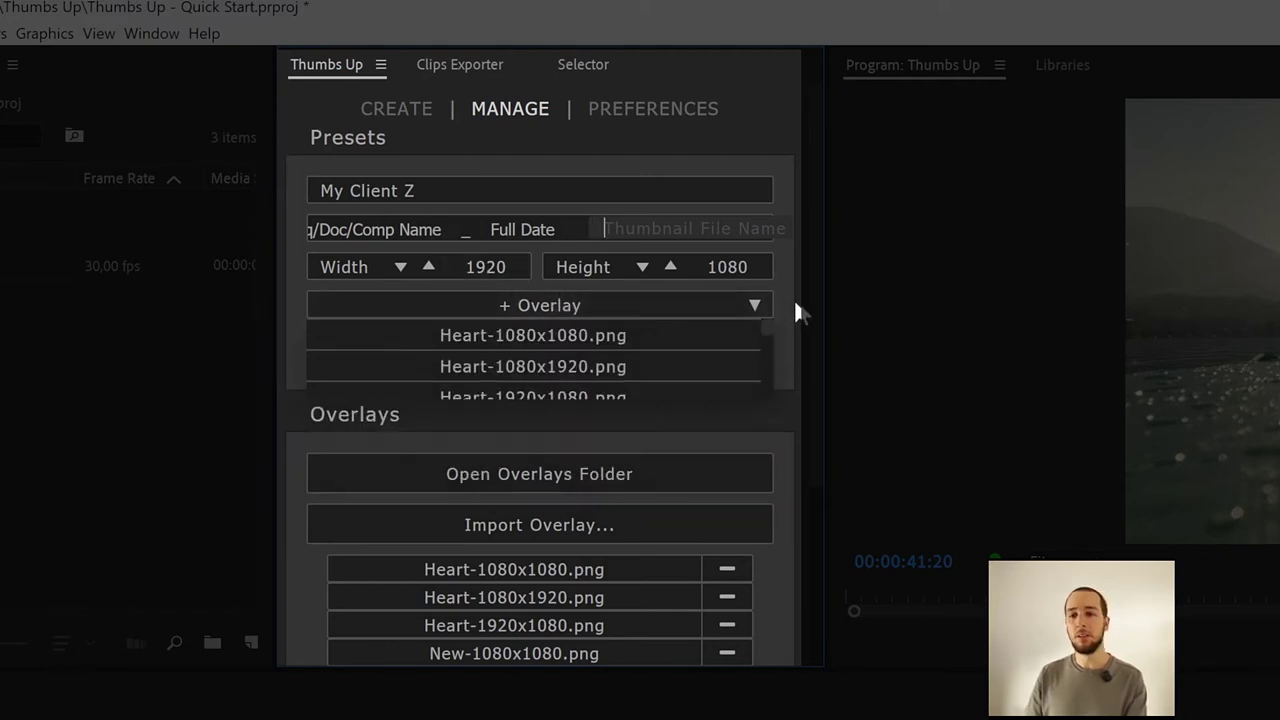
# - Add the Heart-1920x1080.png overlay to the My Client Z preset and save the preset
pyautogui.moveTo(643, 313)
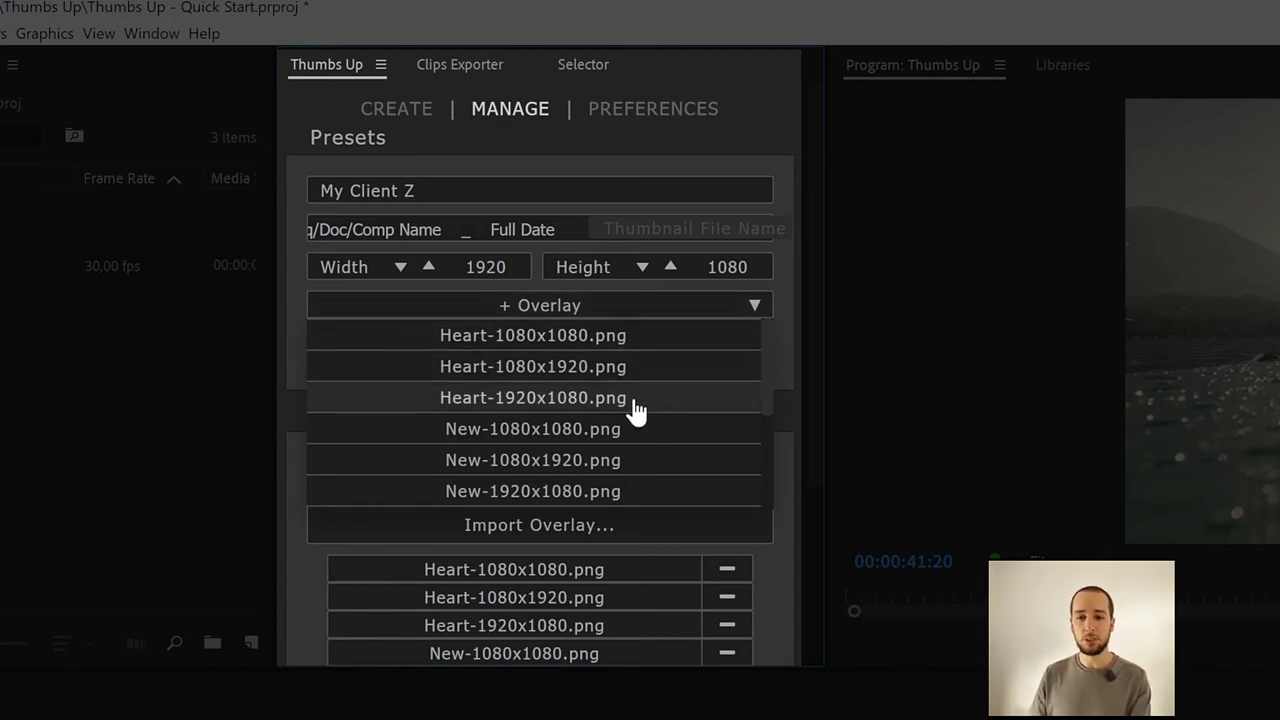
pyautogui.click(634, 402)
pyautogui.click(670, 312)
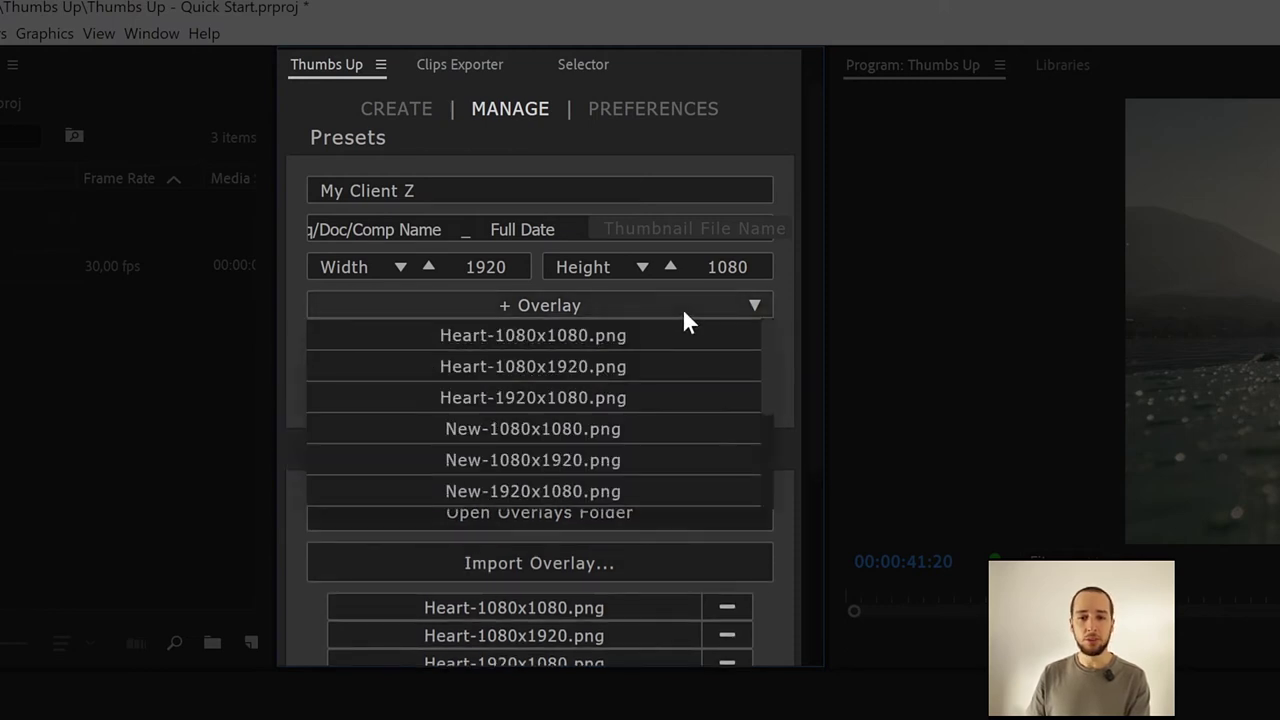
pyautogui.click(667, 410)
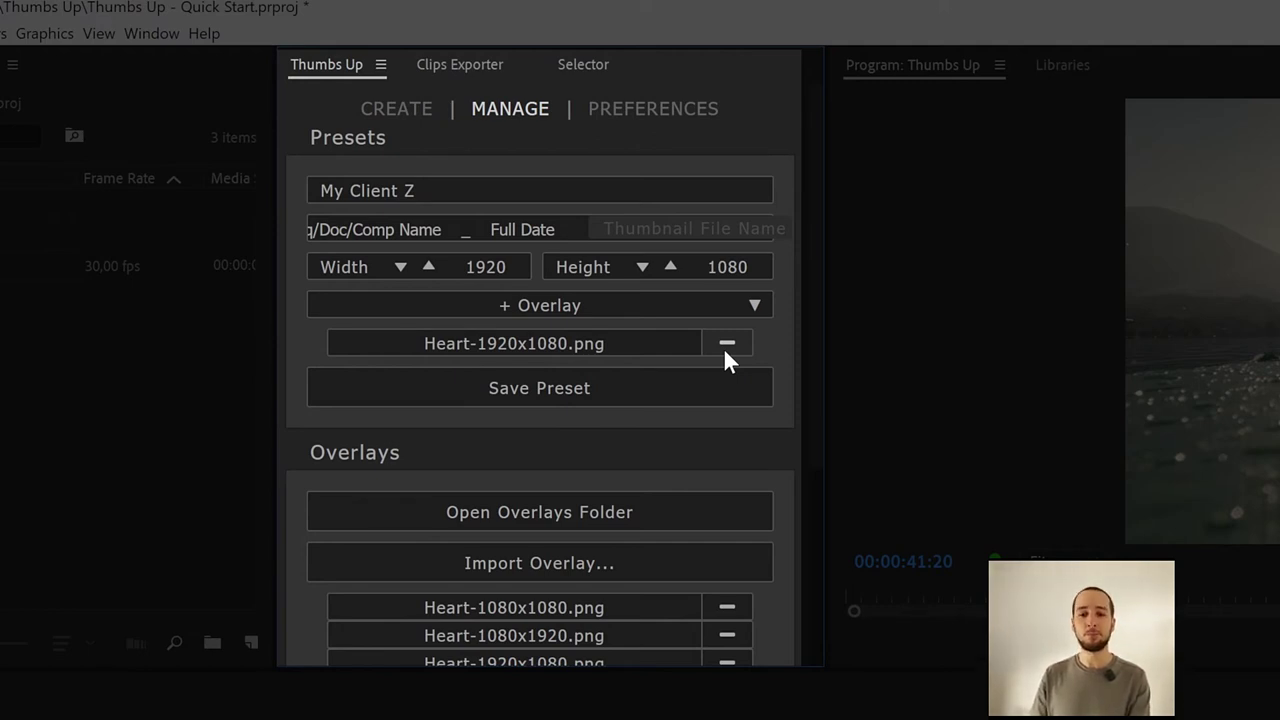
pyautogui.click(604, 396)
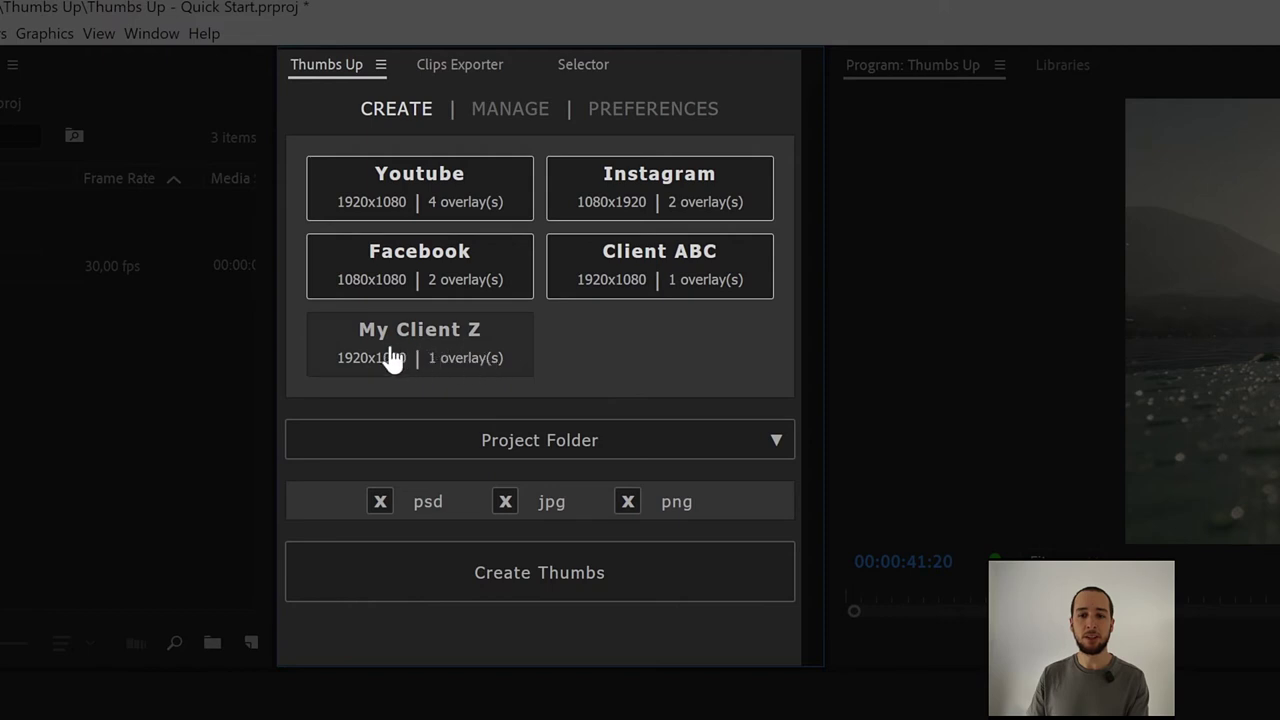
# - Remove the My Client Z preset from the available thumbnail presets
pyautogui.click(497, 370)
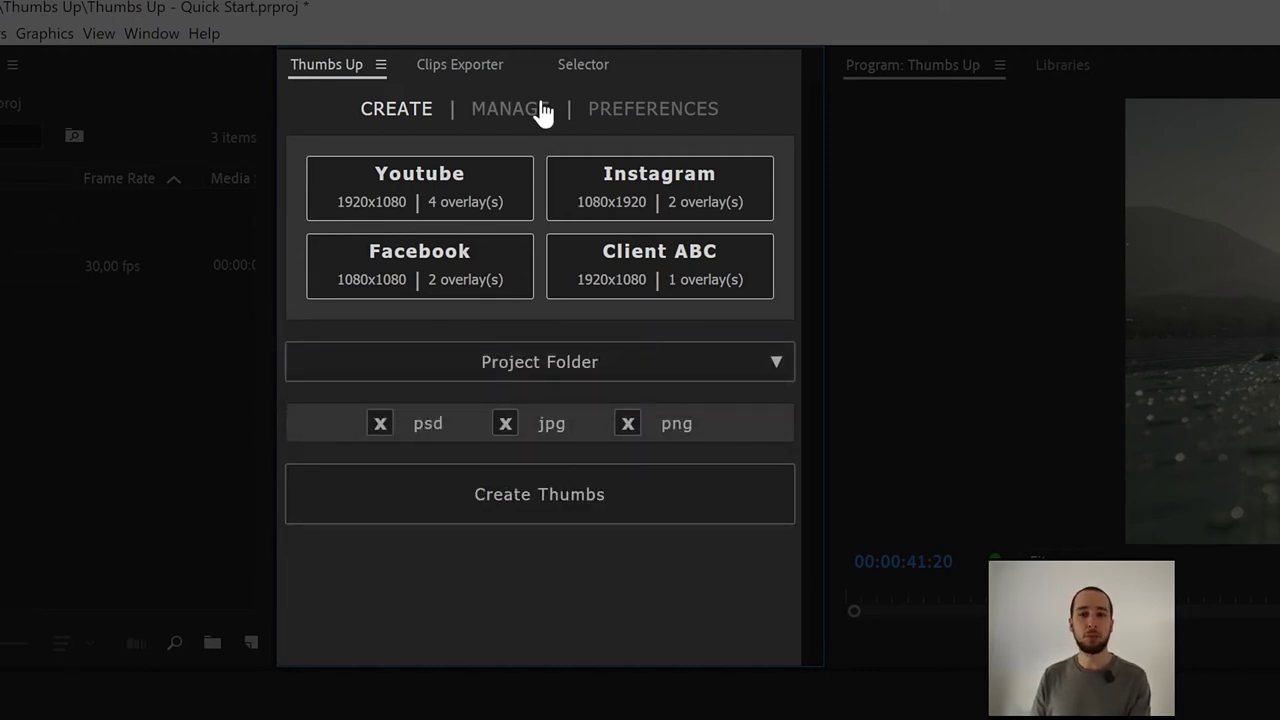
# - Open the Thumbs Up overlays folder from the overlay manager, examine the overlay PNG files, and return to Premiere Pro
pyautogui.click(510, 110)
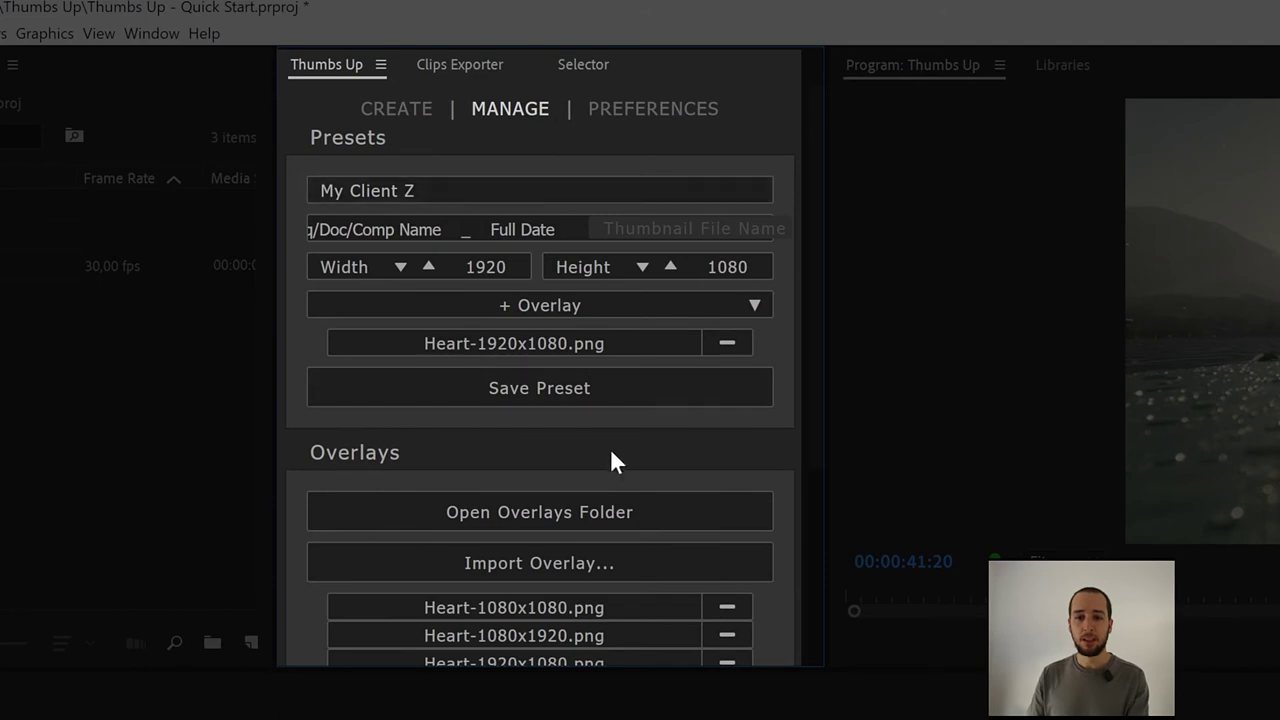
pyautogui.scroll(-1, 594, 447)
pyautogui.scroll(-3, 489, 400)
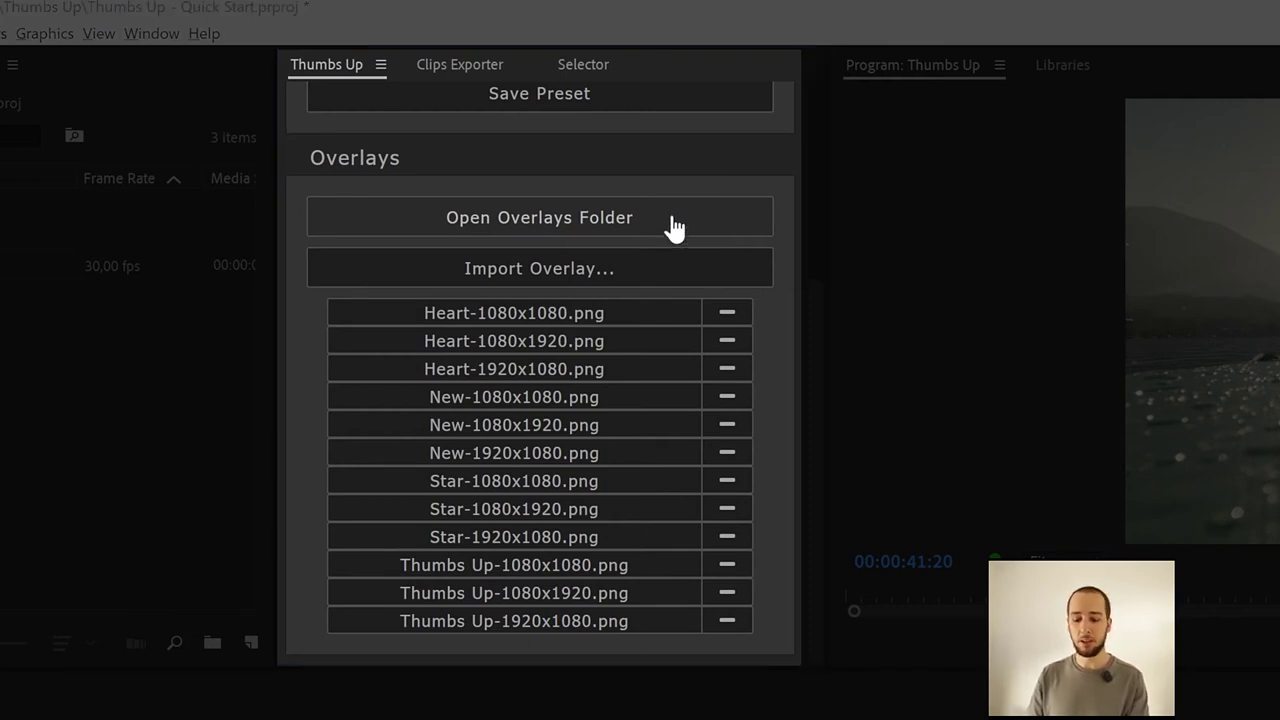
pyautogui.click(674, 228)
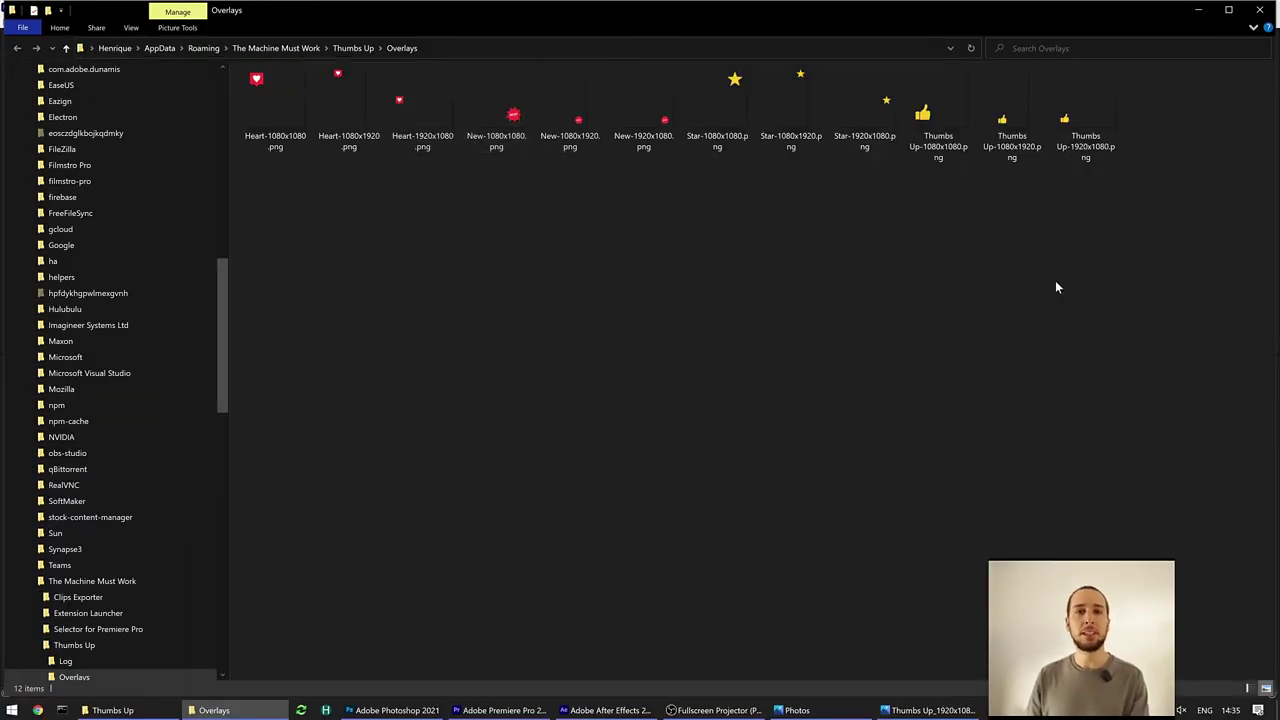
pyautogui.moveTo(1140, 296); pyautogui.dragTo(568, 124)
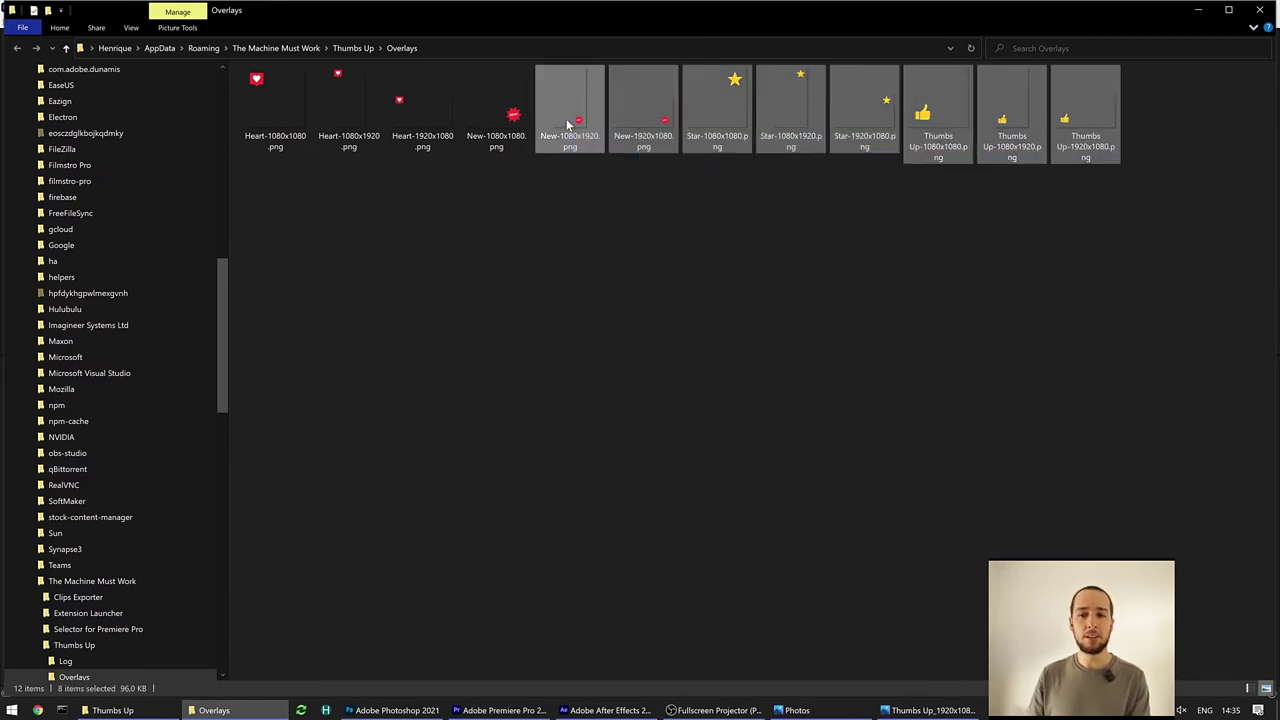
pyautogui.click(576, 252)
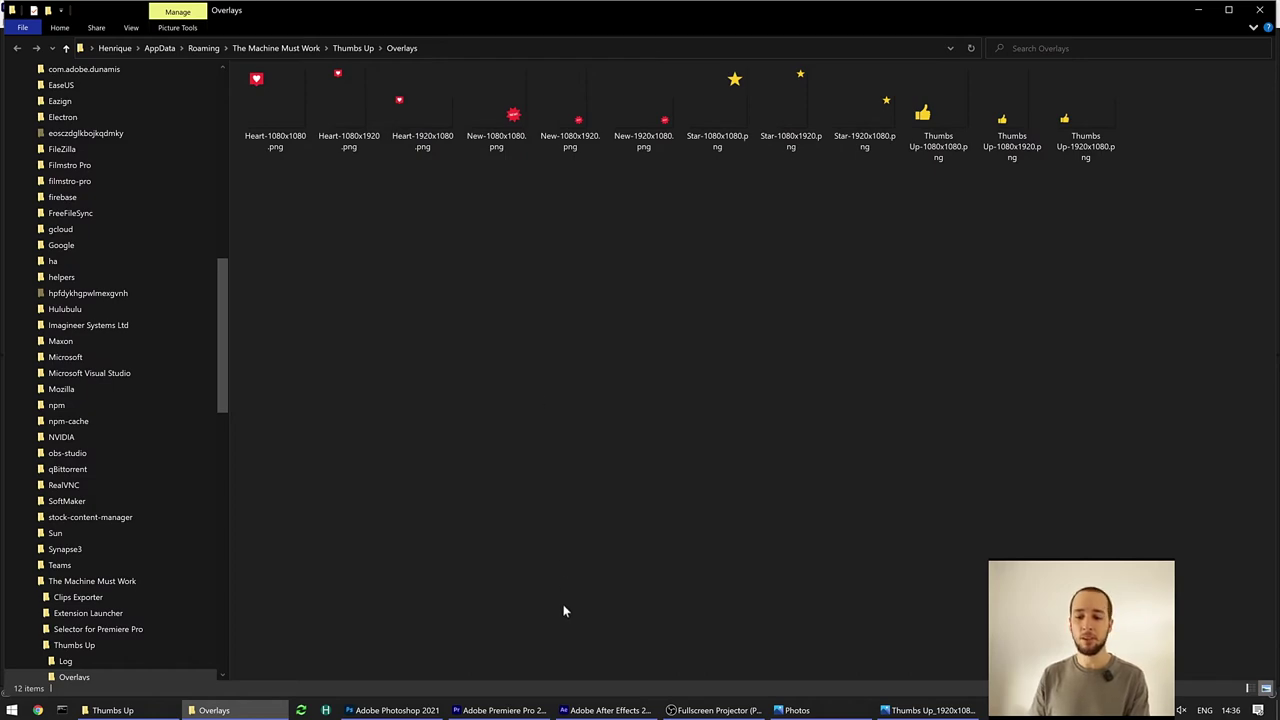
pyautogui.click(503, 710)
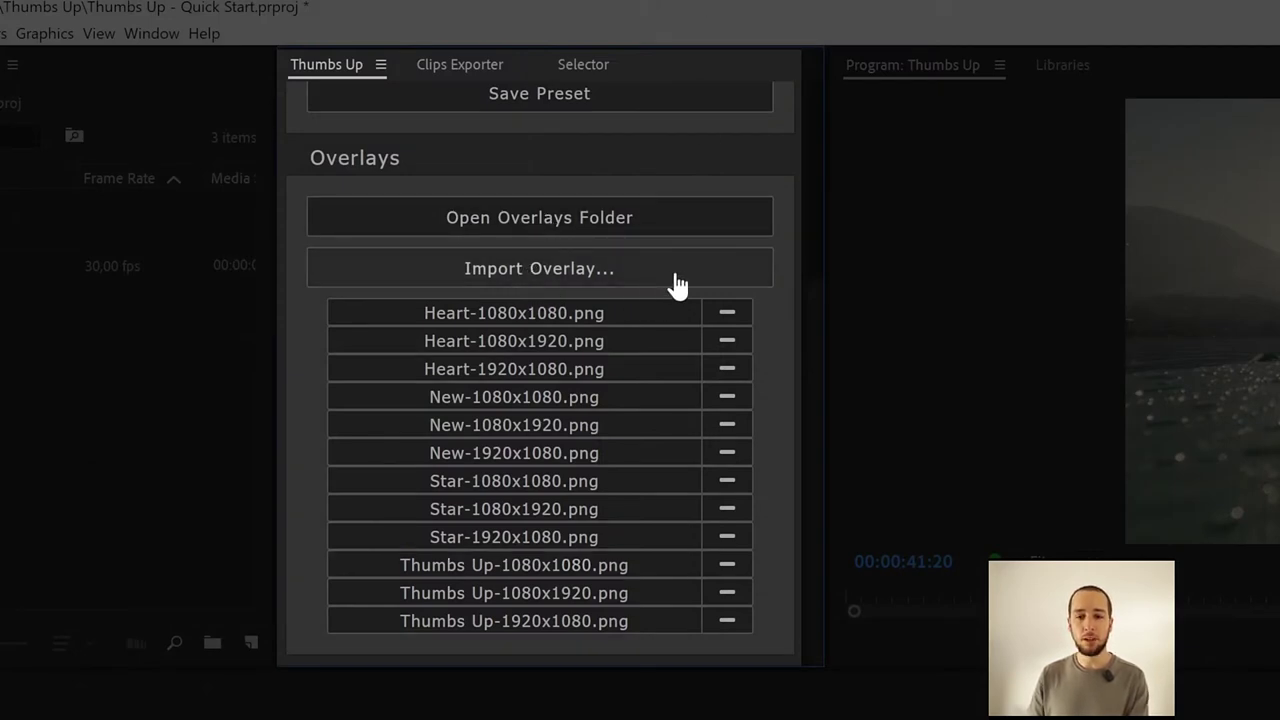
pyautogui.click(709, 277)
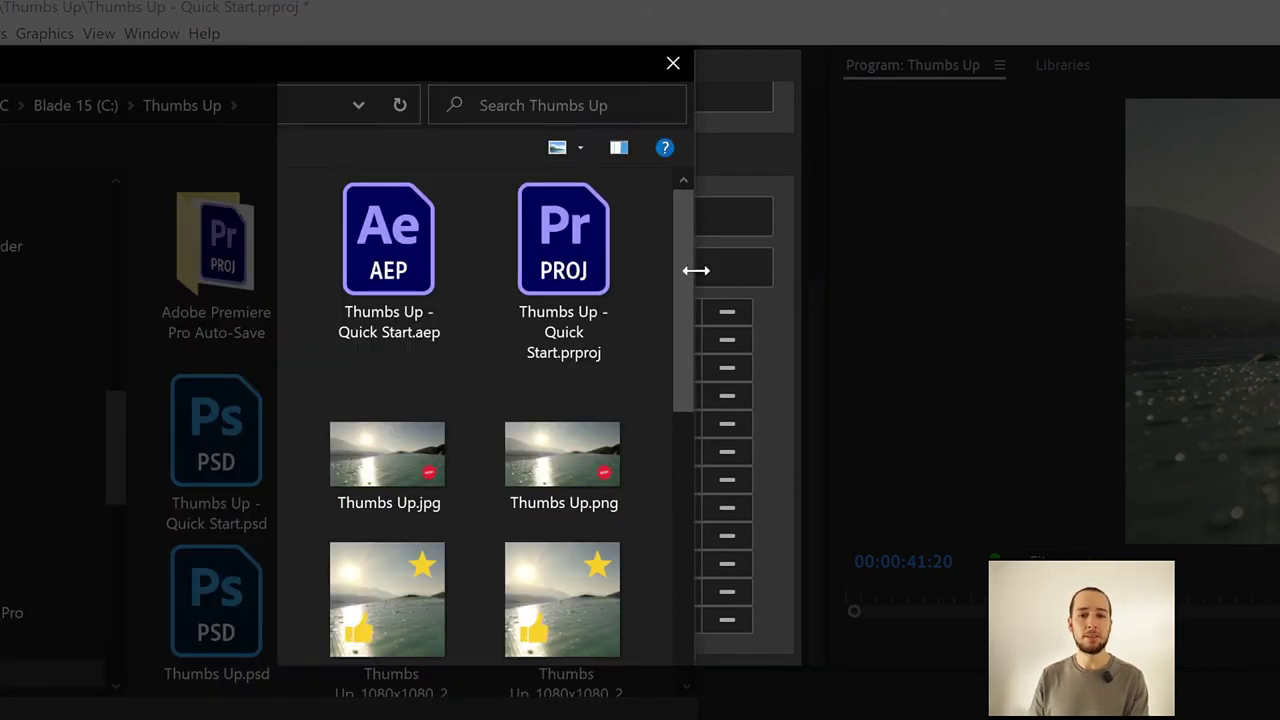
pyautogui.moveTo(679, 270); pyautogui.dragTo(690, 445)
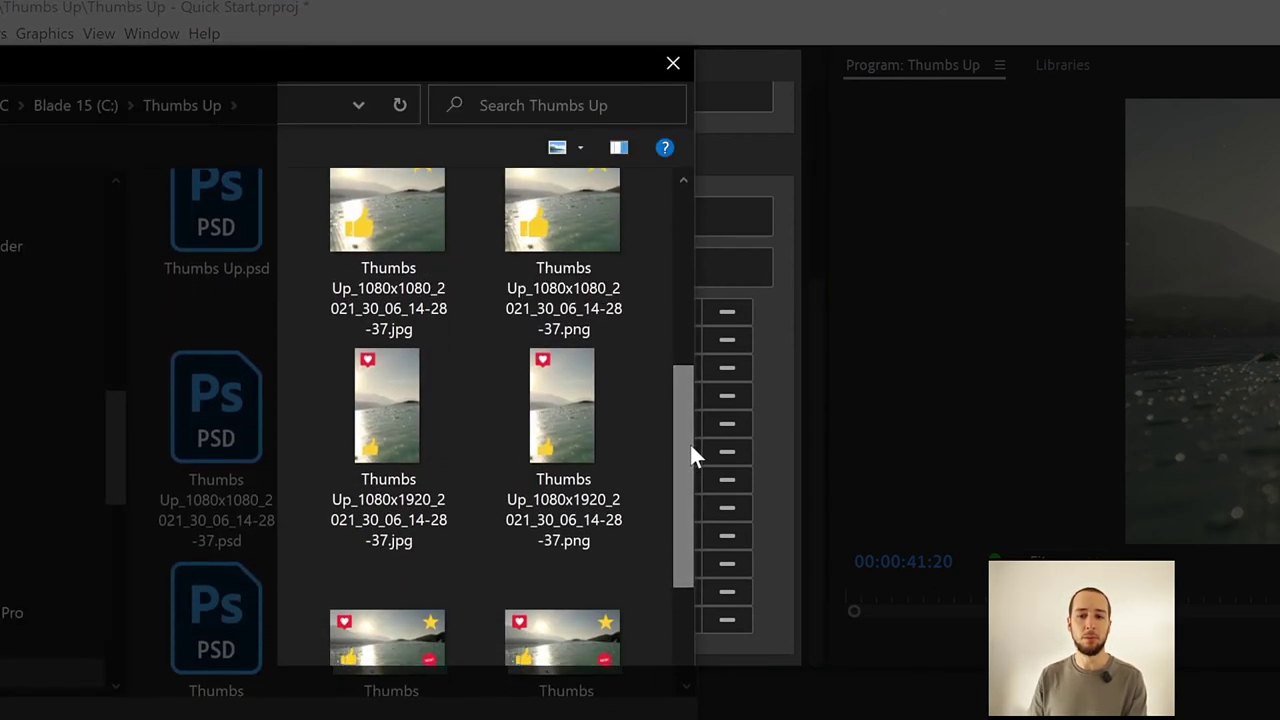
pyautogui.press('Escape')
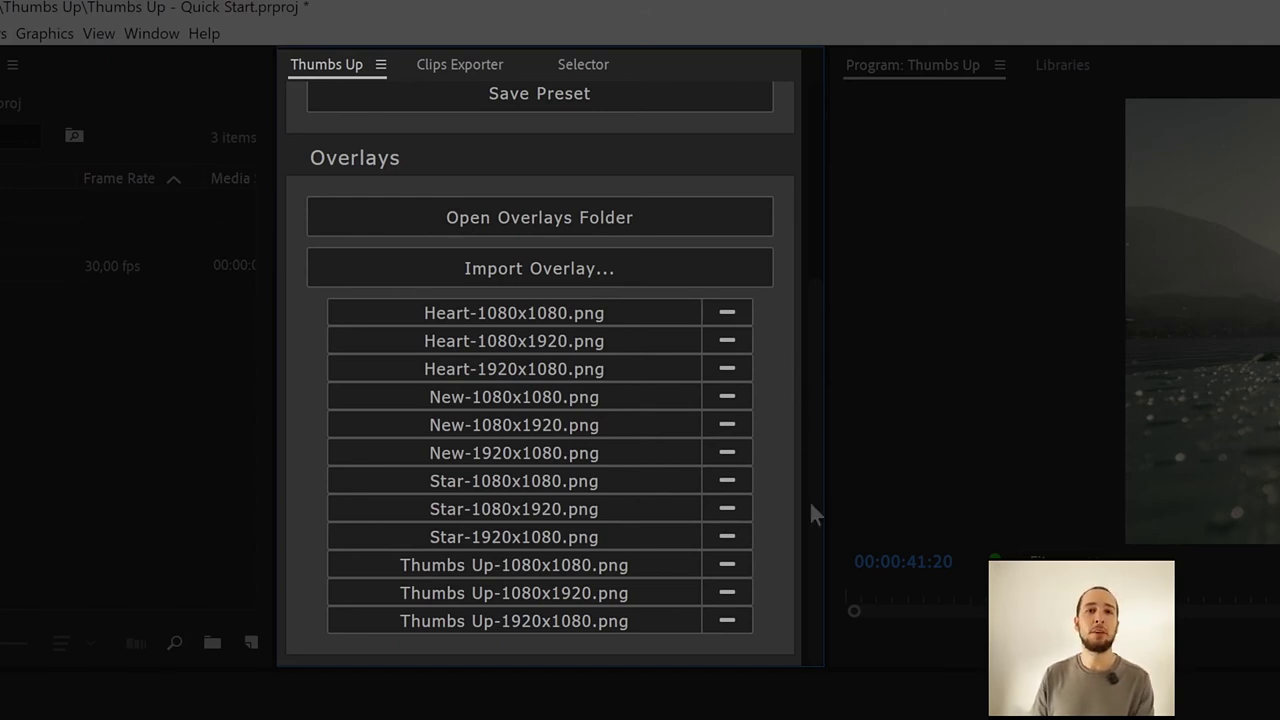
# - Open the Thumbs Up preferences and toggle Keep Photoshop document open on and off again
pyautogui.moveTo(809, 500); pyautogui.dragTo(813, 238)
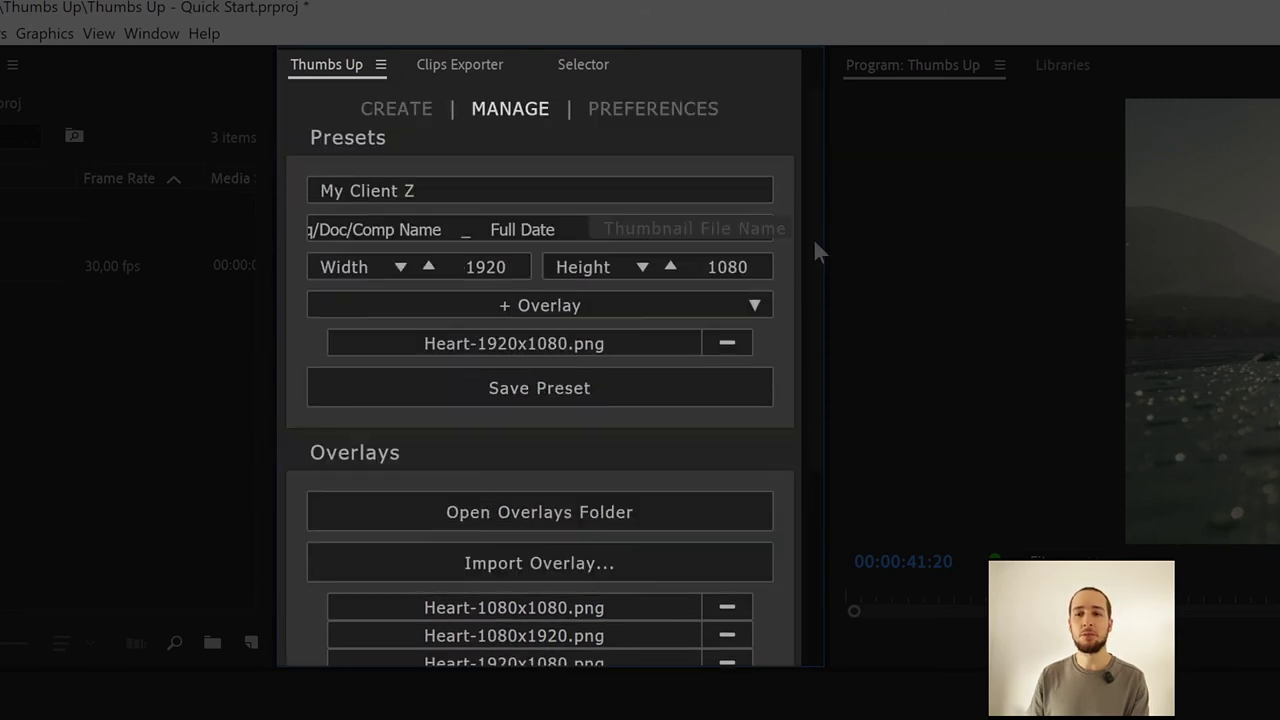
pyautogui.click(676, 115)
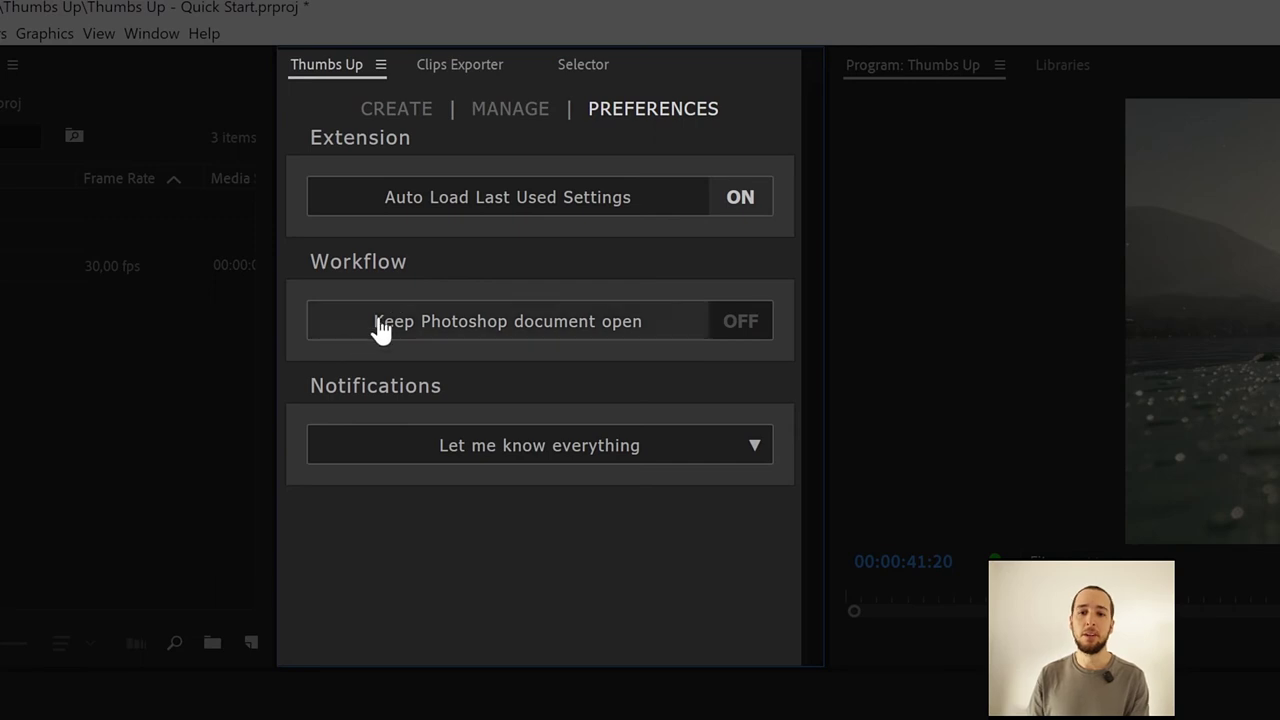
pyautogui.click(584, 344)
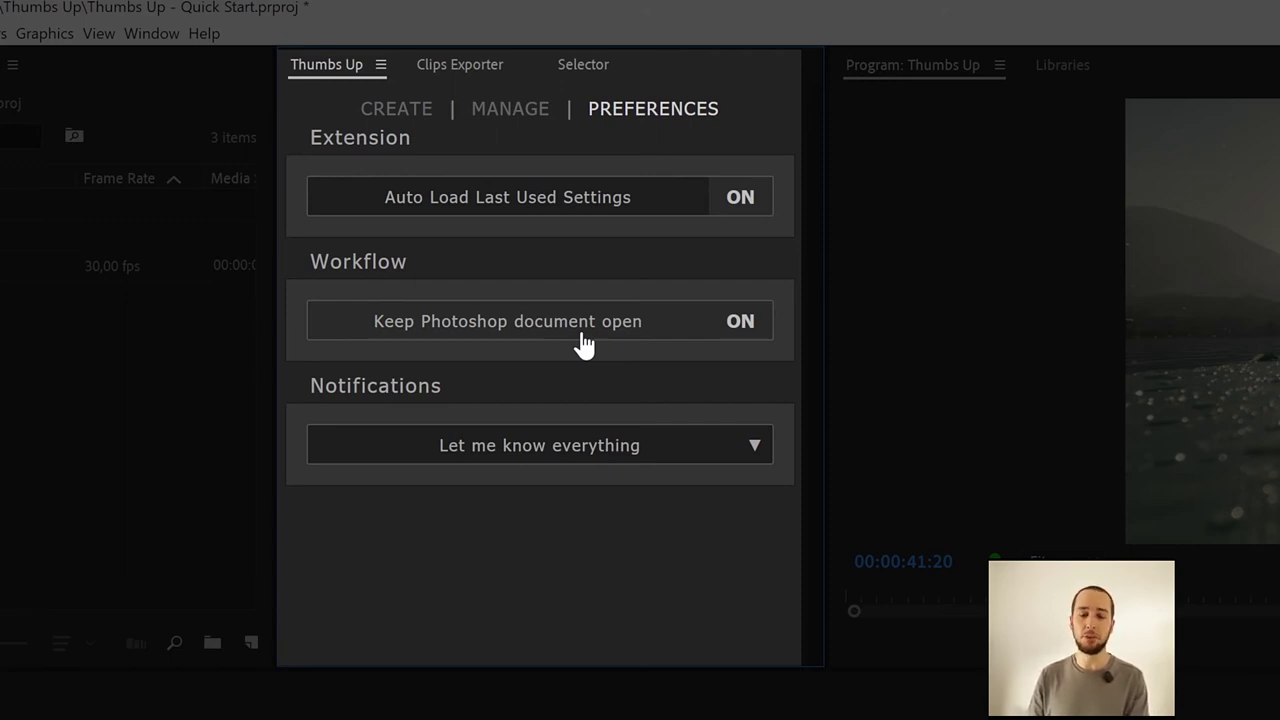
pyautogui.click(584, 343)
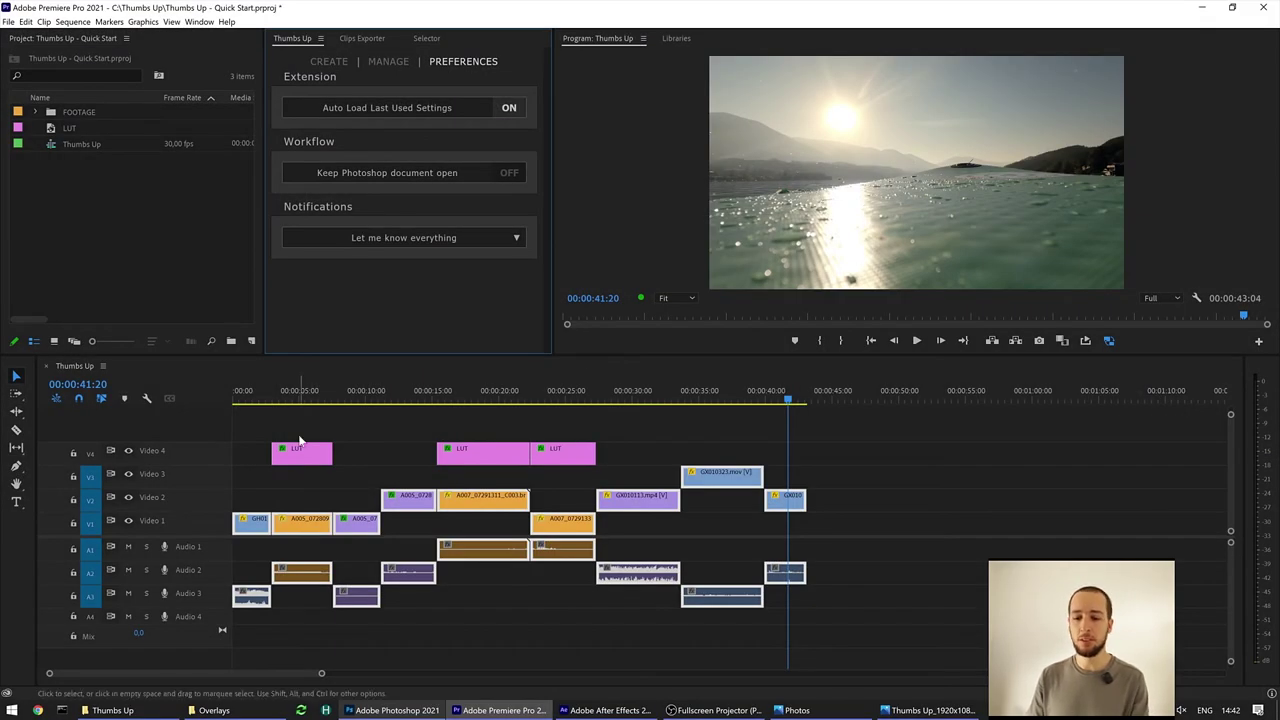
# - Switch to After Effects and enable Keep Photoshop document open in the Thumbs Up preferences
pyautogui.click(577, 710)
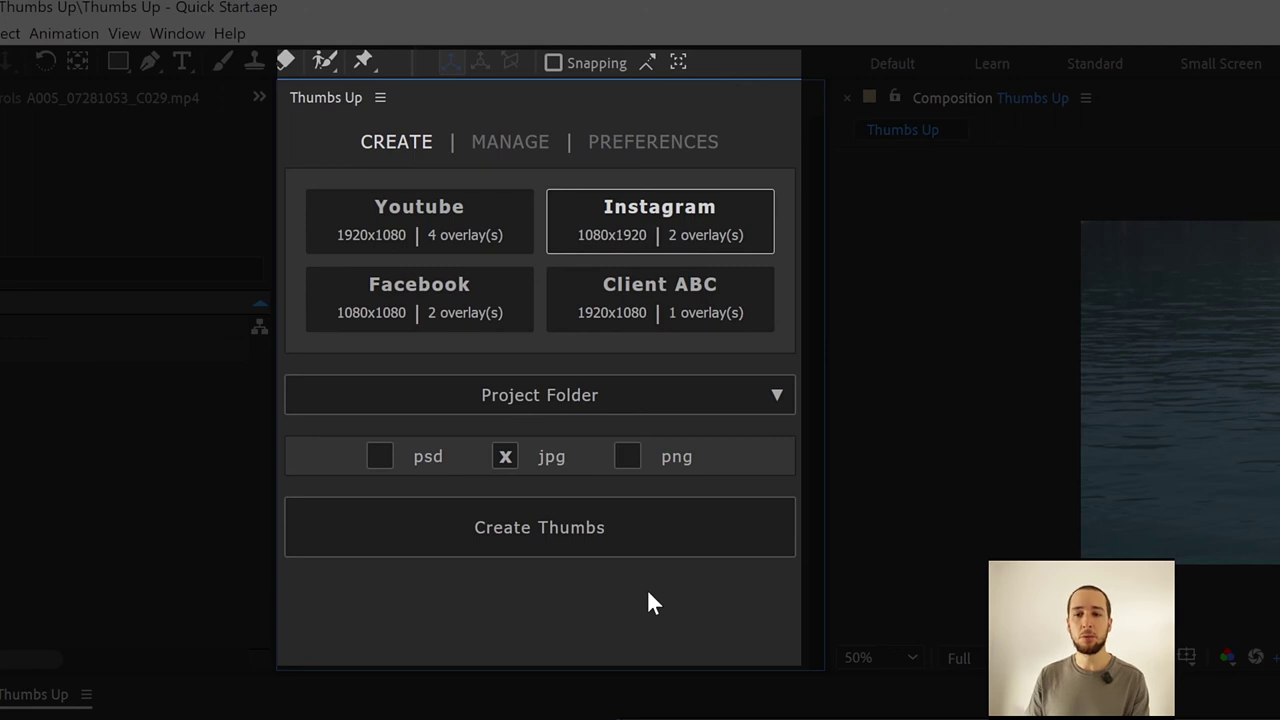
pyautogui.click(608, 150)
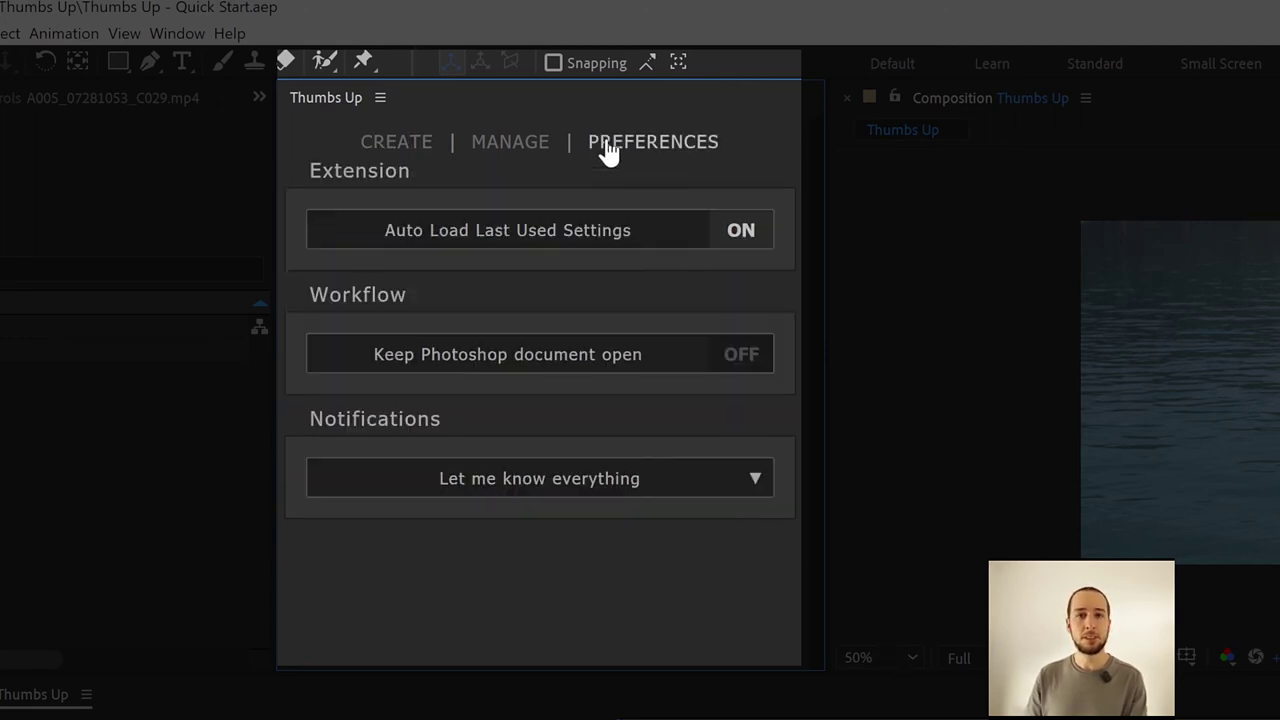
pyautogui.click(518, 379)
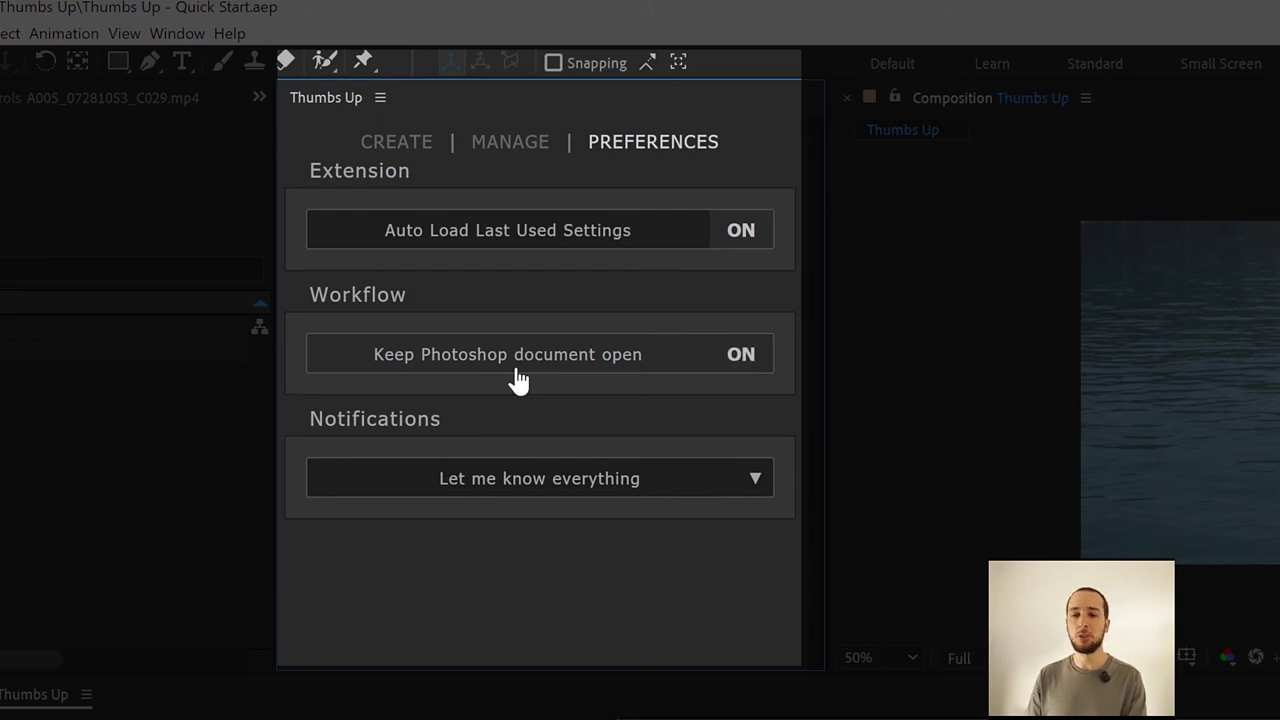
# - Create a jpg thumbnail of the current composition frame with the Instagram preset in the project folder
pyautogui.click(418, 140)
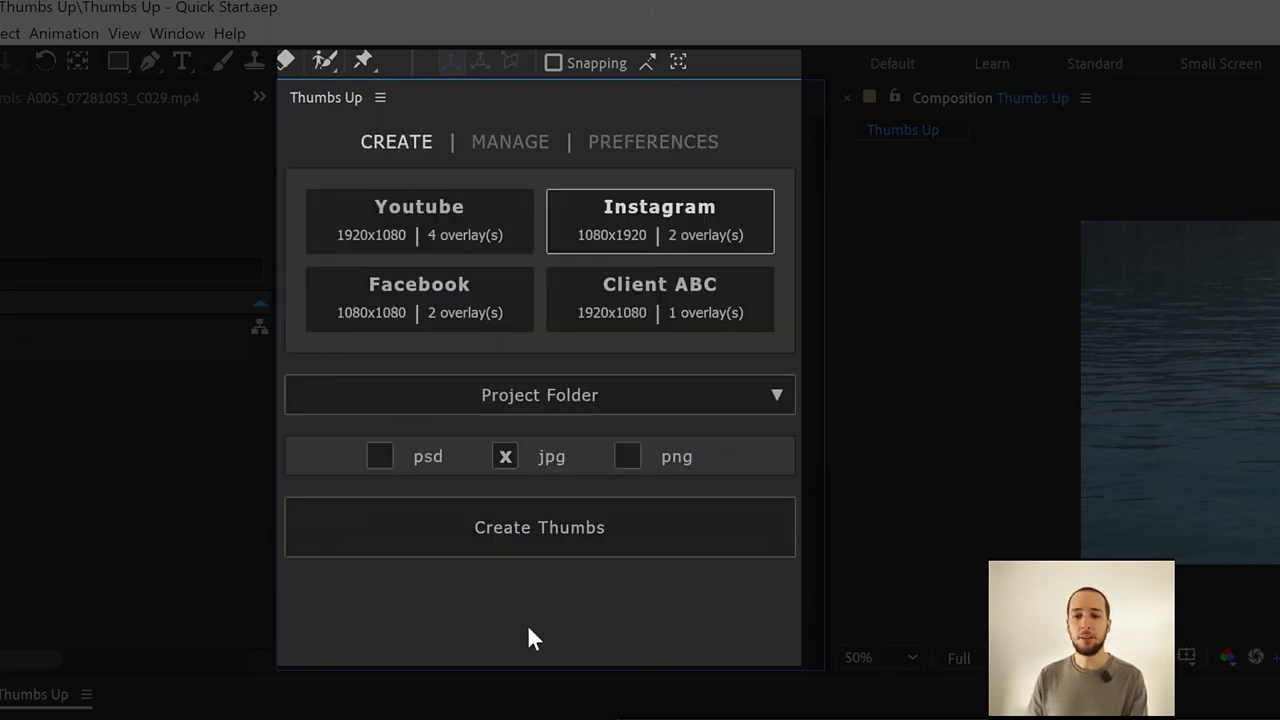
pyautogui.click(588, 538)
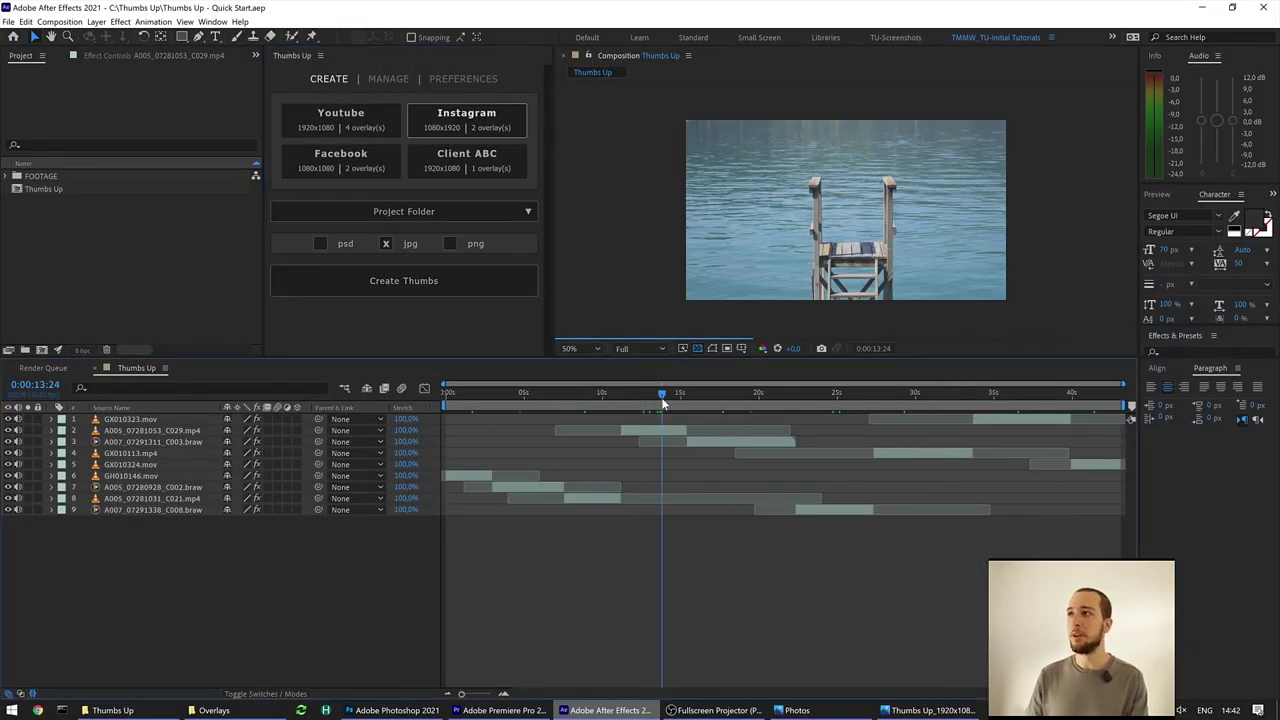
pyautogui.click(443, 284)
# - Switch to Photoshop, open the thumbnail's output folder, view the 1080x1920 jpg thumbnail, and close the viewer
pyautogui.click(390, 710)
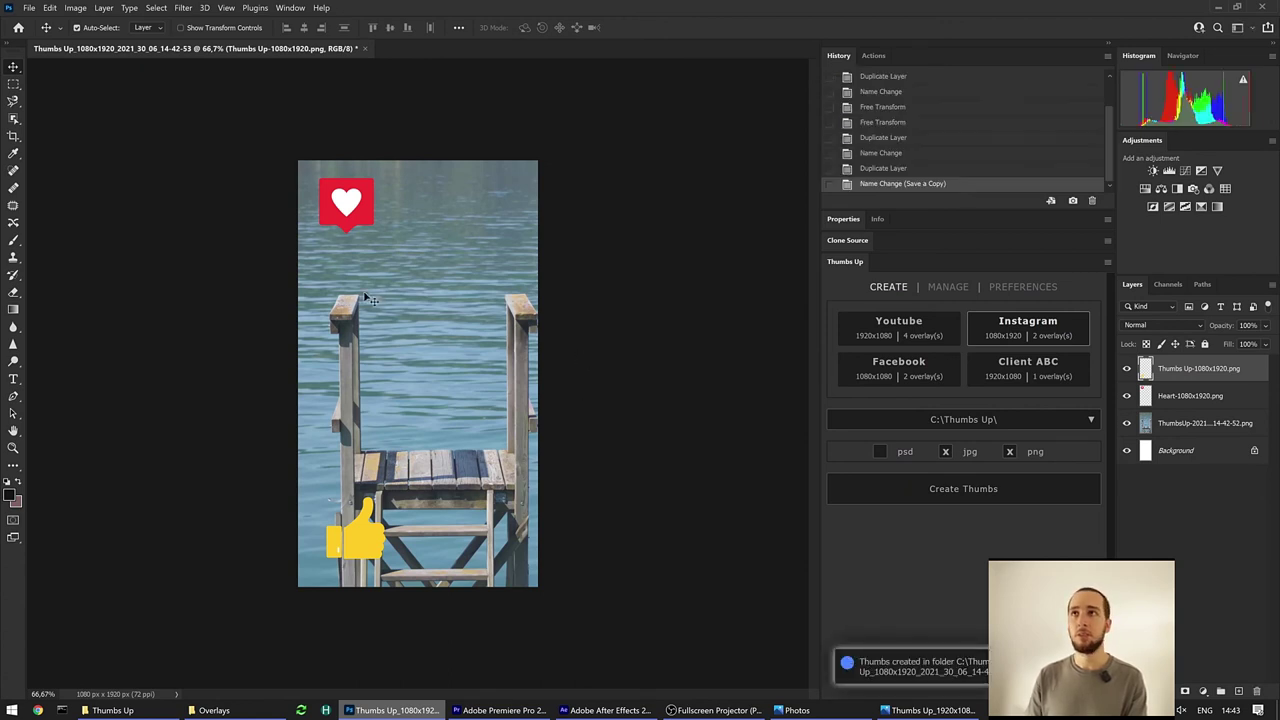
pyautogui.click(910, 672)
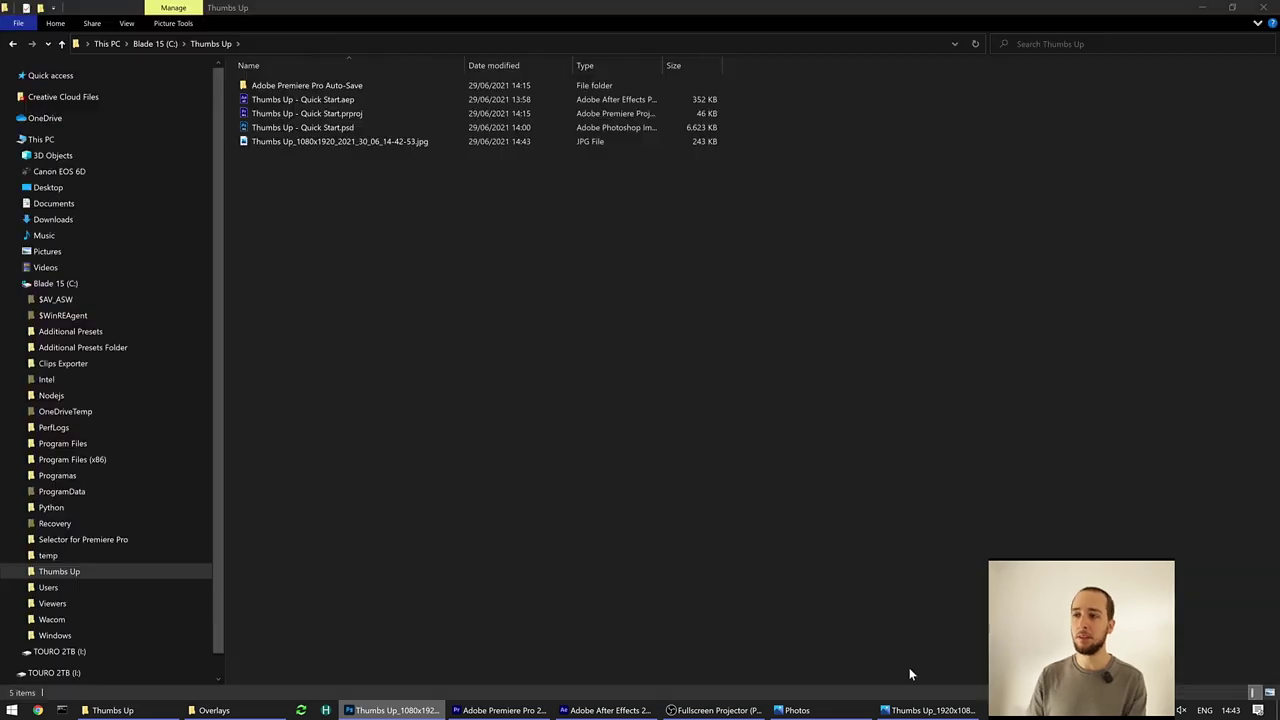
pyautogui.doubleClick(404, 141)
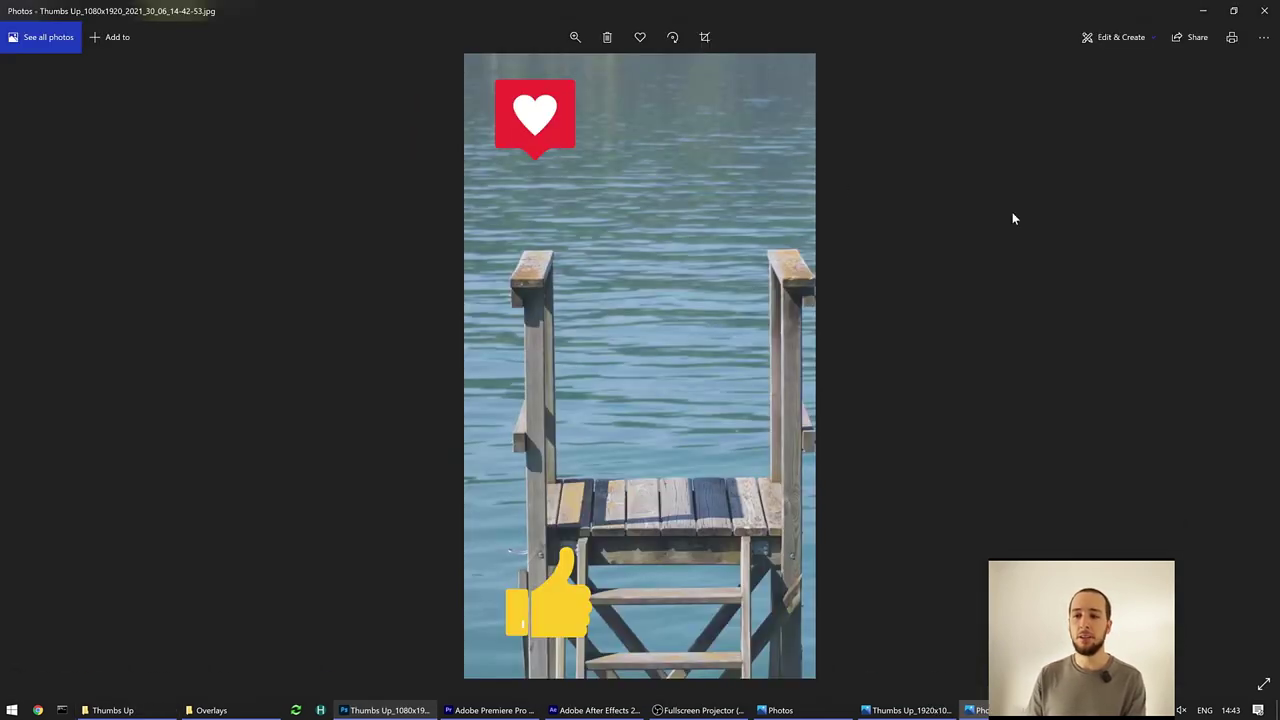
pyautogui.click(1264, 12)
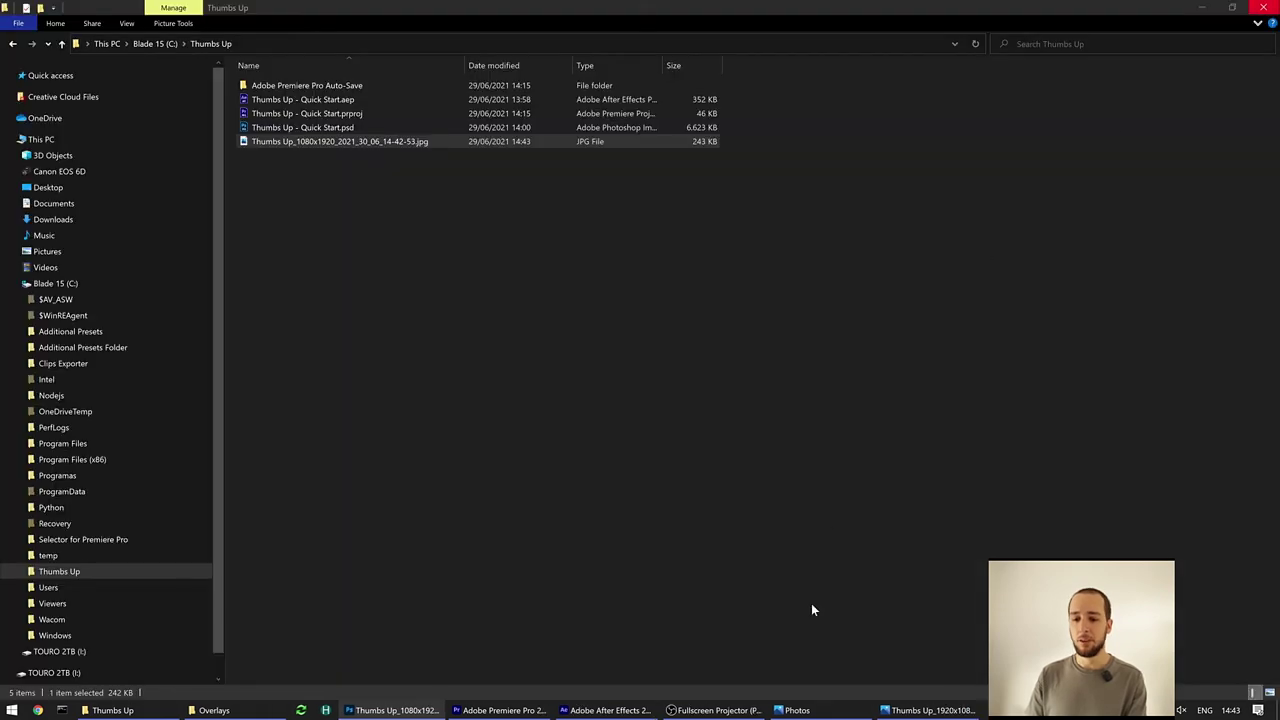
# - Return to Photoshop and close the generated 1080x1920 thumbnail document without saving
pyautogui.click(385, 711)
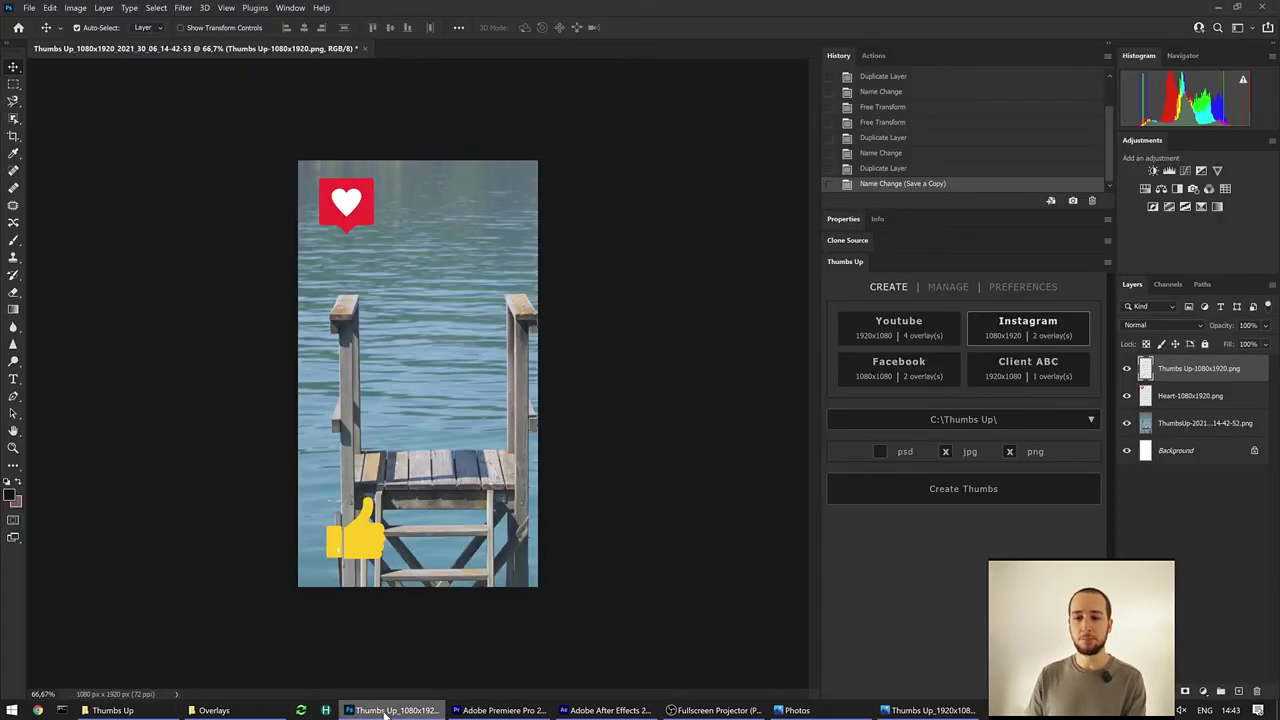
pyautogui.click(364, 48)
pyautogui.click(705, 289)
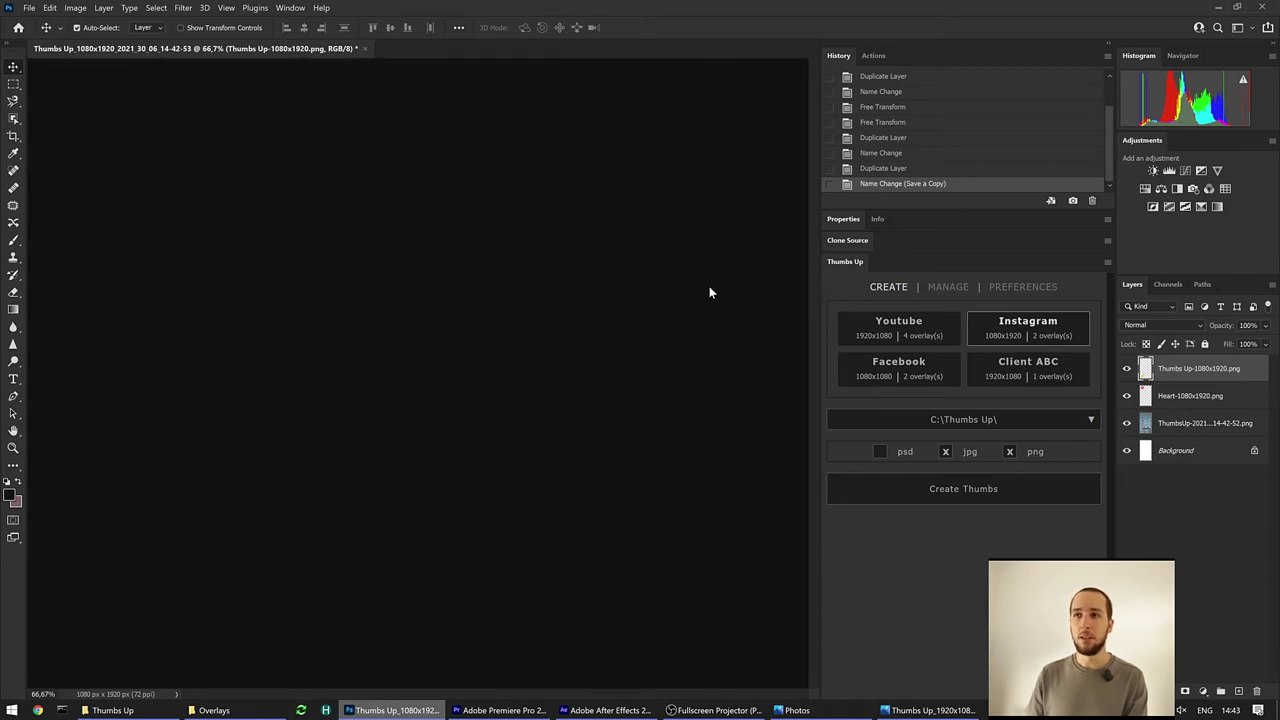
# - Open Thumbs Up - Quick Start.psd from the Thumbs Up folder in Photoshop
pyautogui.hotkey('alt', 'Tab')
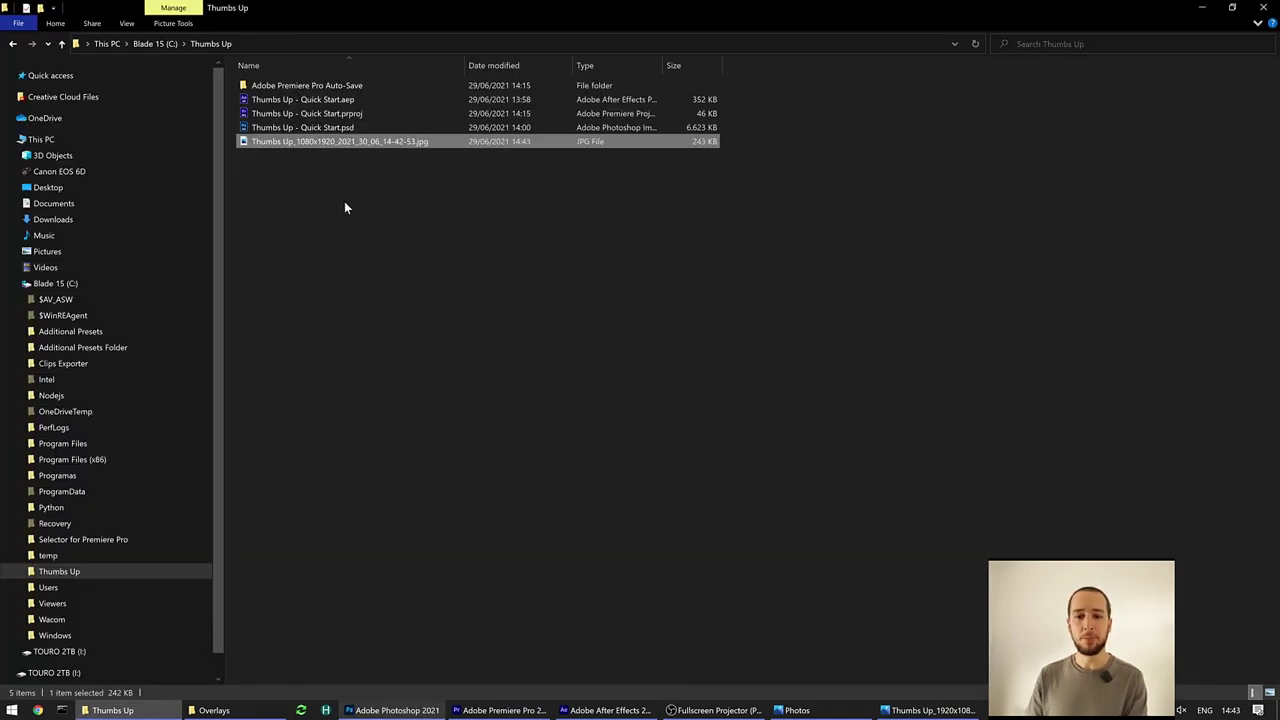
pyautogui.click(328, 129)
pyautogui.doubleClick(328, 129)
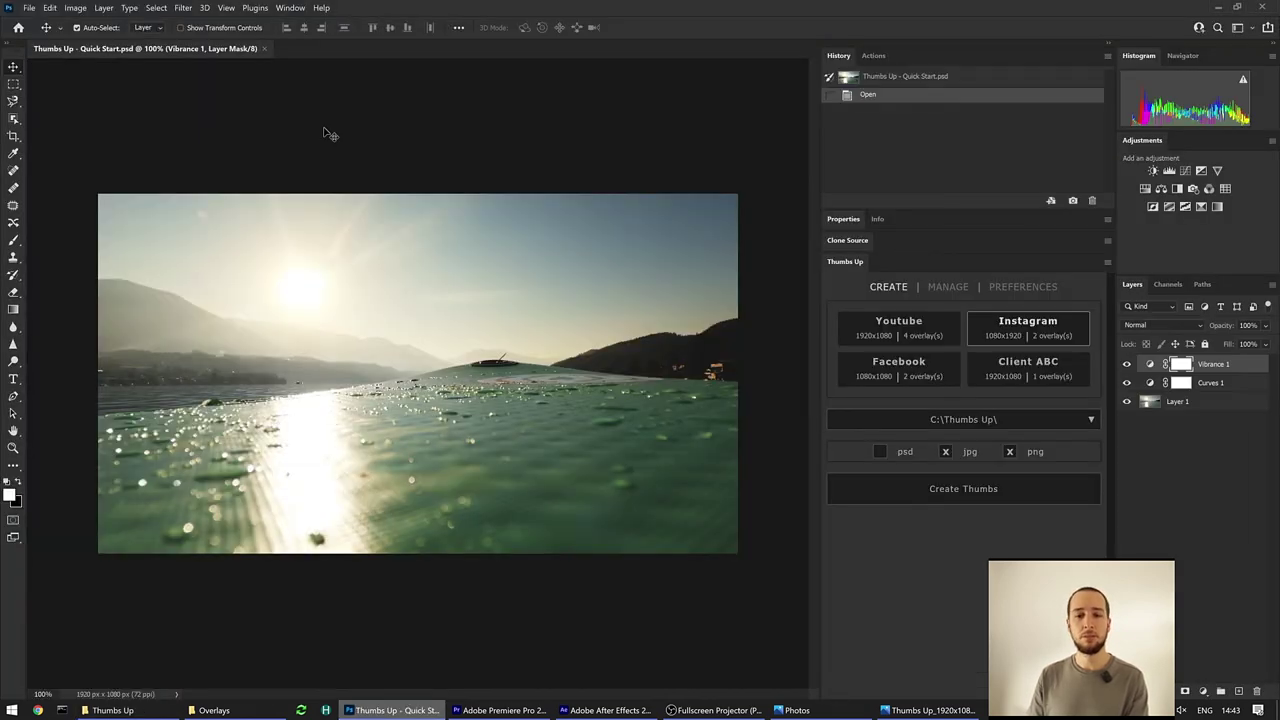
# - Create a thumbnail of the Photoshop document with the Facebook preset, as png only, in C:\Thumbs Up\
pyautogui.click(893, 378)
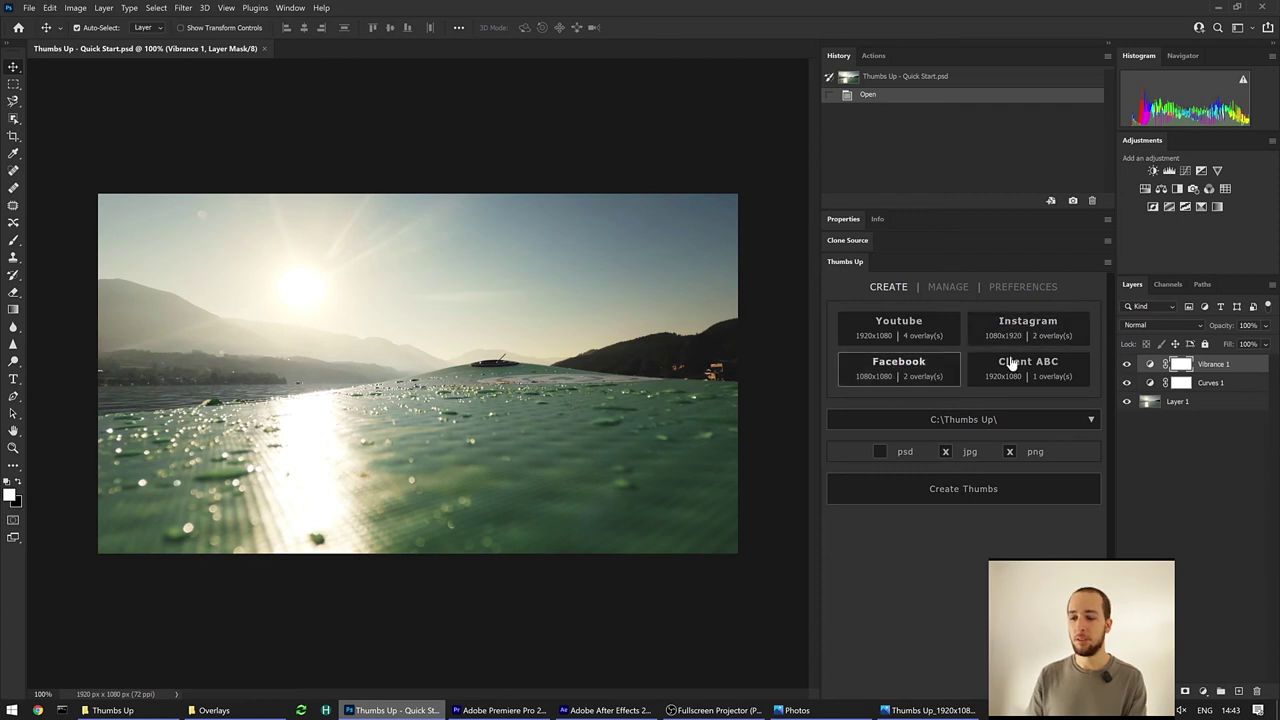
pyautogui.click(1040, 420)
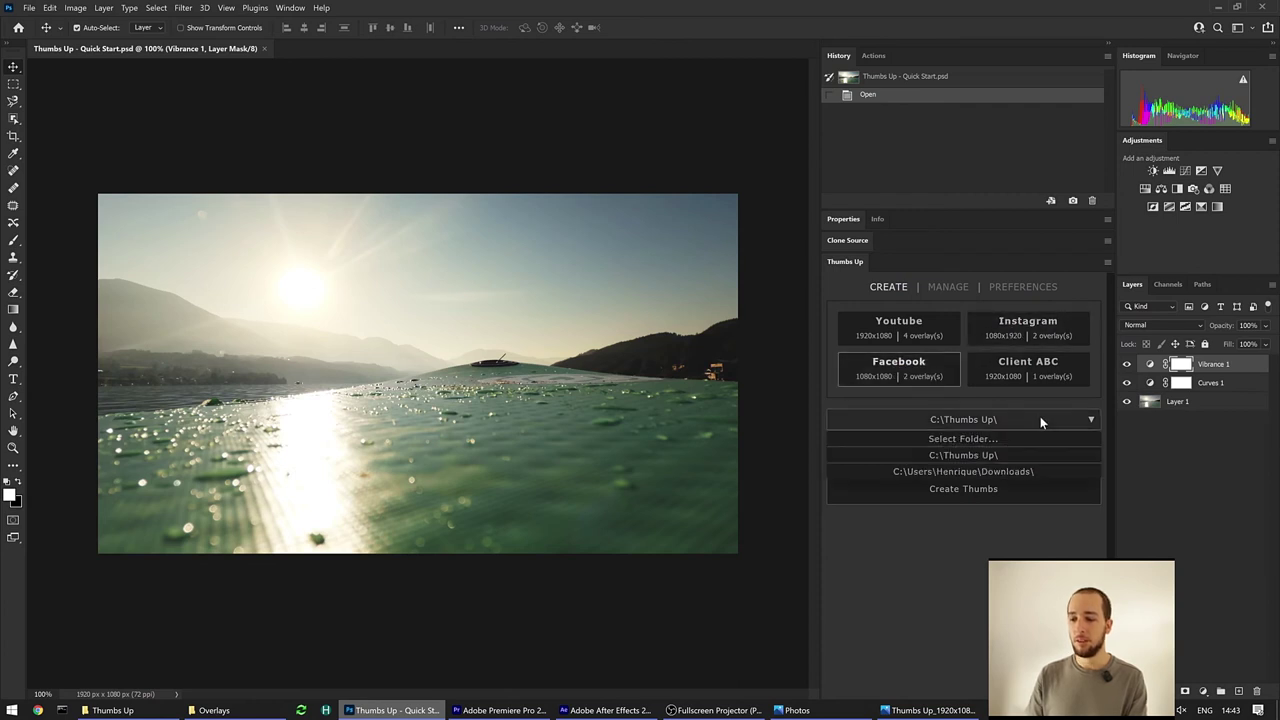
pyautogui.click(987, 458)
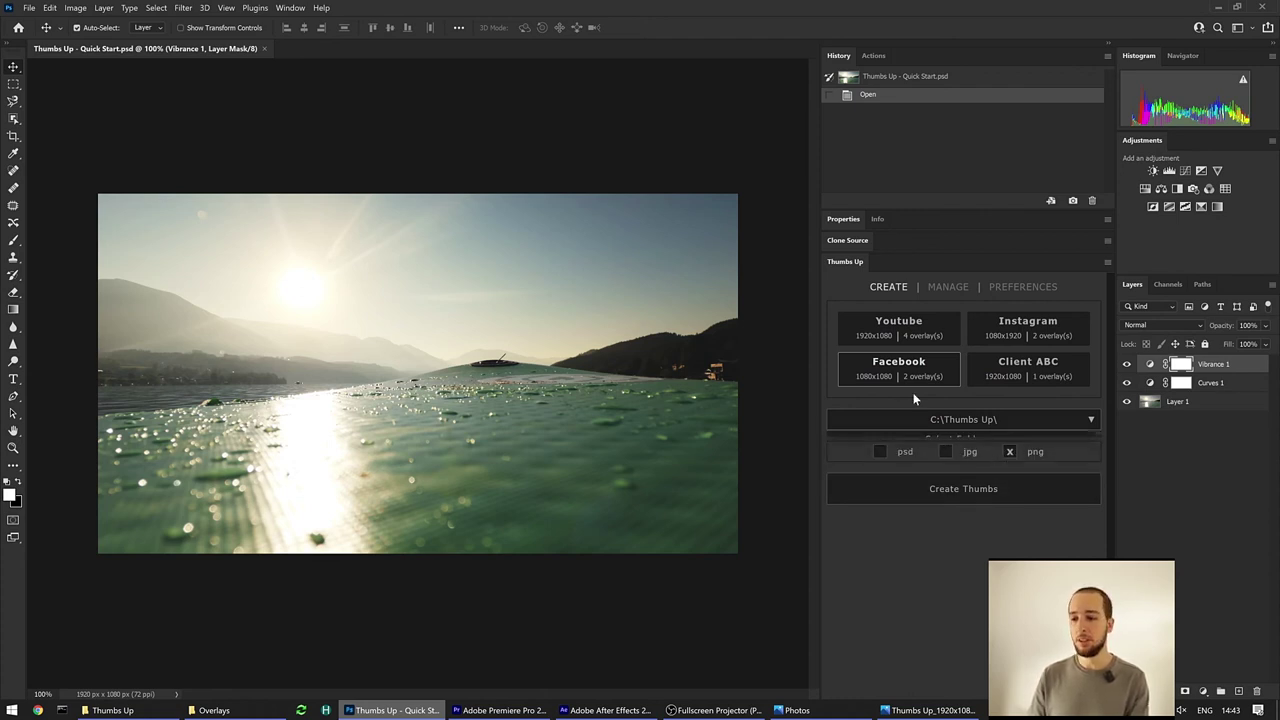
pyautogui.click(938, 500)
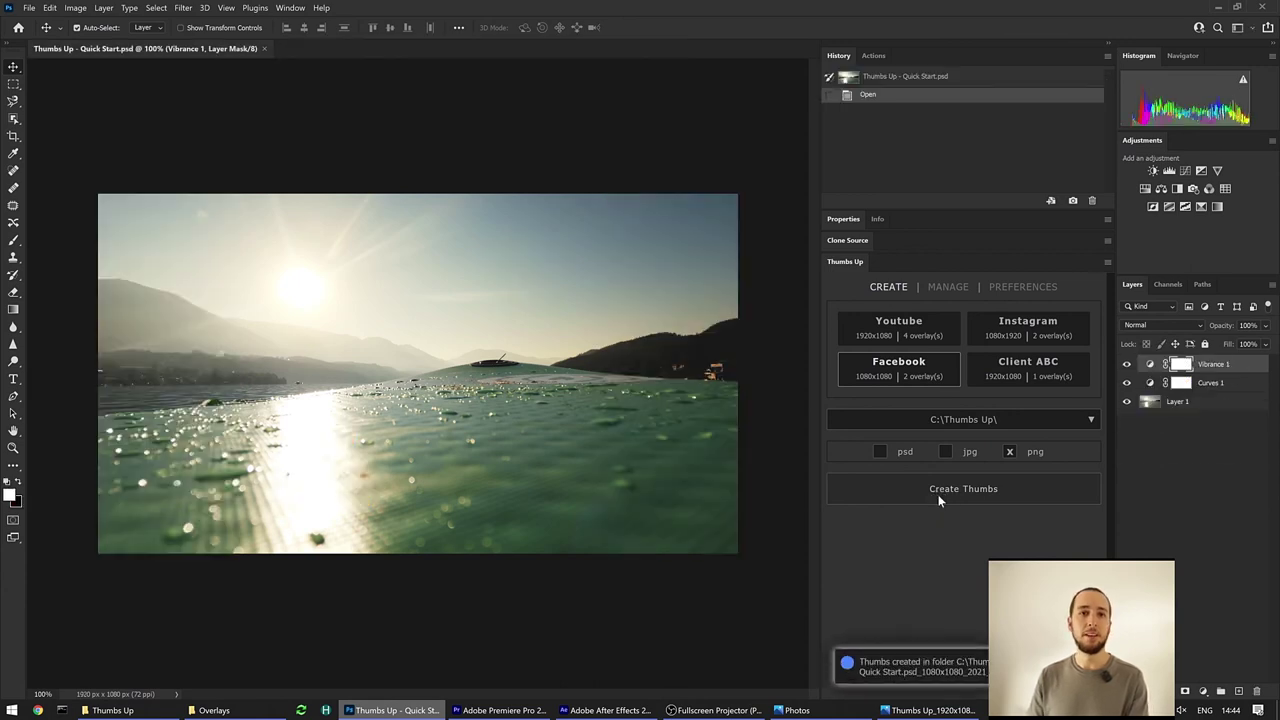
# - Check the Keep Photoshop document open setting in the Thumbs Up preferences and return to the thumbnail creation options
pyautogui.click(1006, 290)
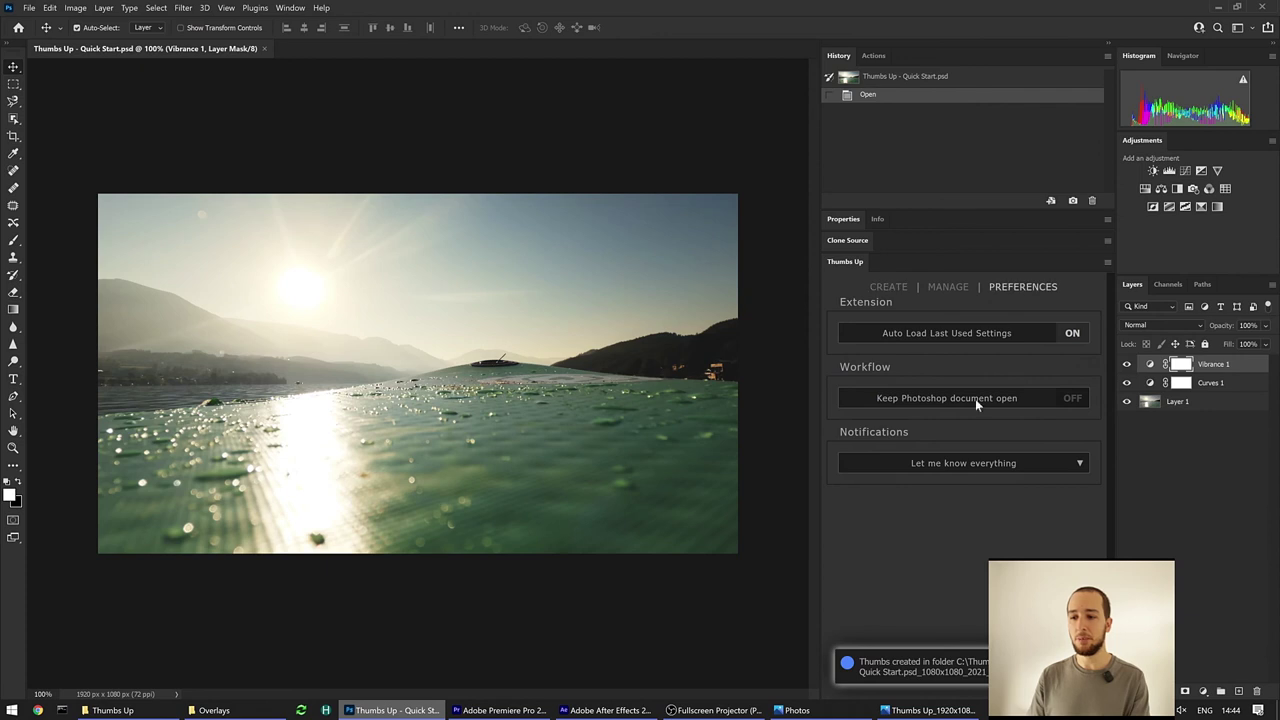
pyautogui.click(888, 287)
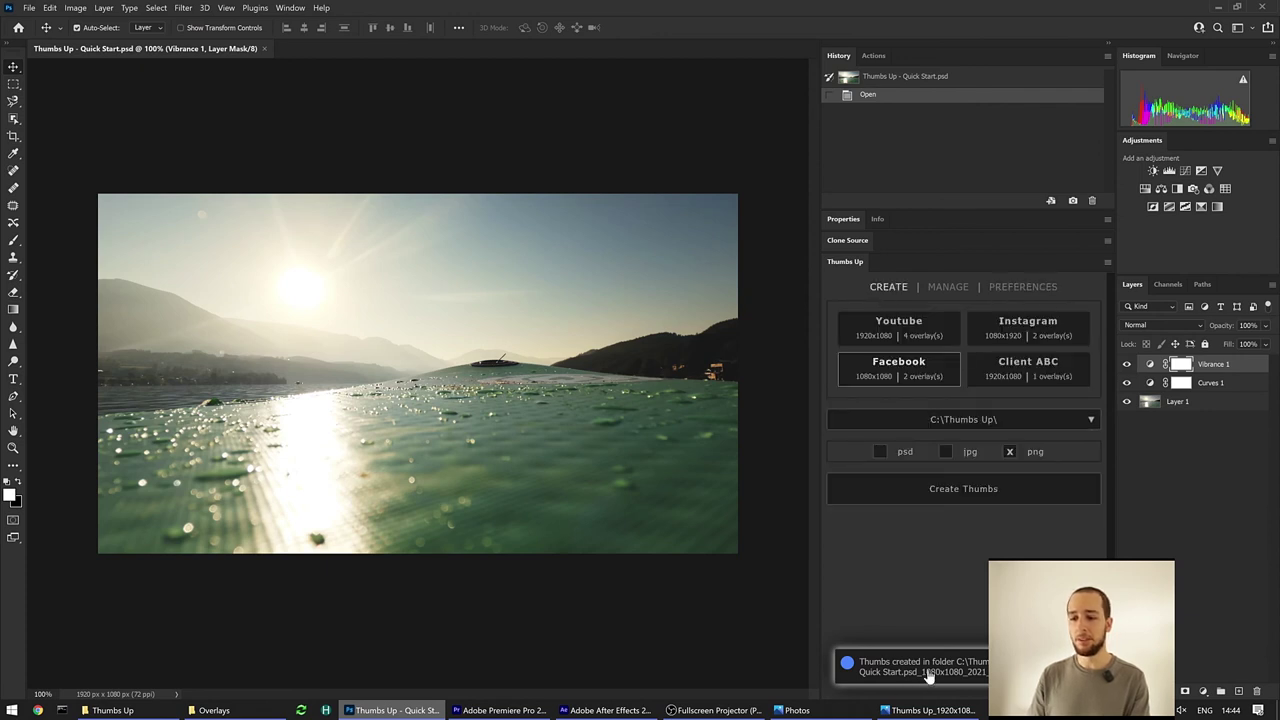
# - Open the output folder, view the new 1080x1080 png thumbnail, close it, and switch back to Premiere Pro
pyautogui.click(928, 676)
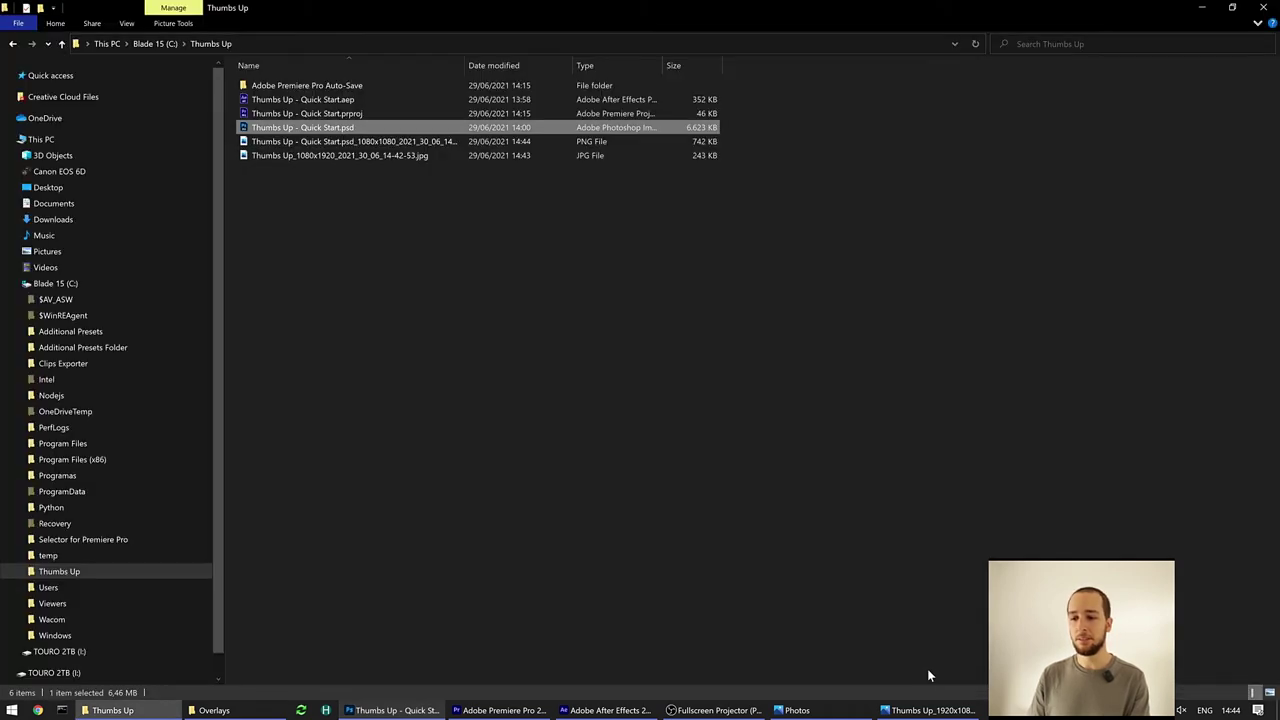
pyautogui.click(336, 146)
pyautogui.doubleClick(336, 146)
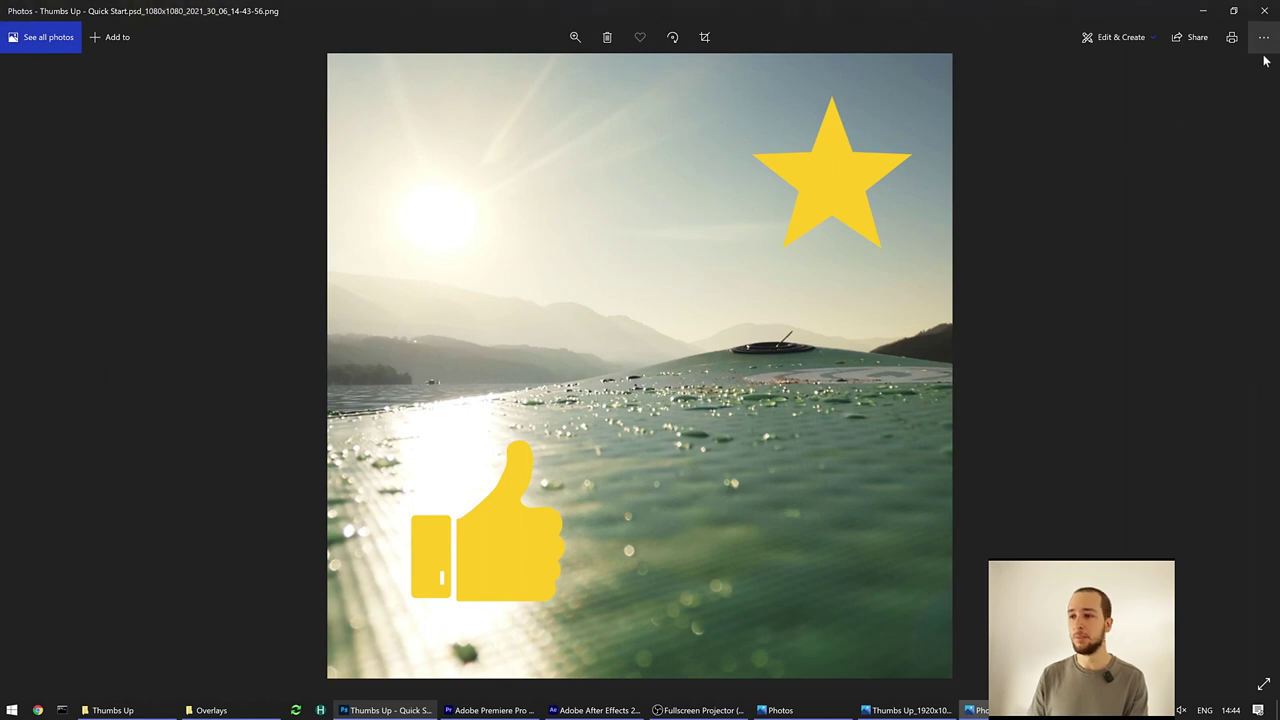
pyautogui.click(1264, 11)
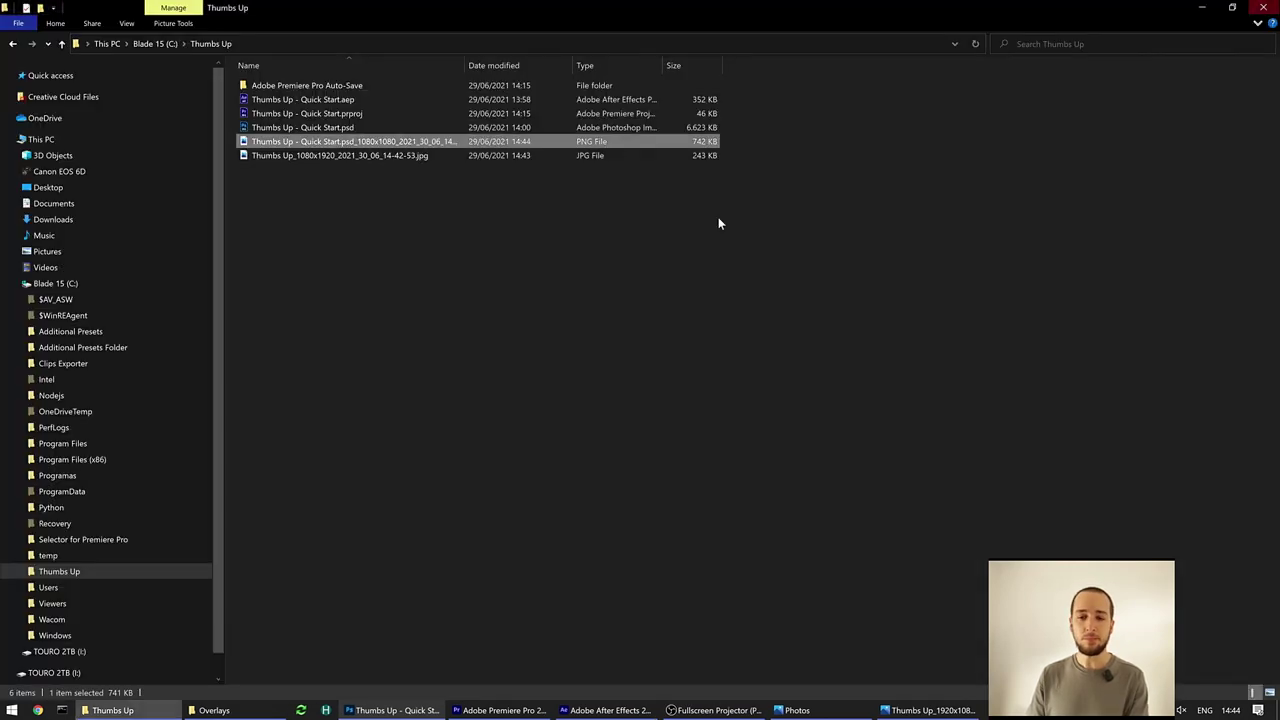
pyautogui.hotkey('alt', 'Tab')
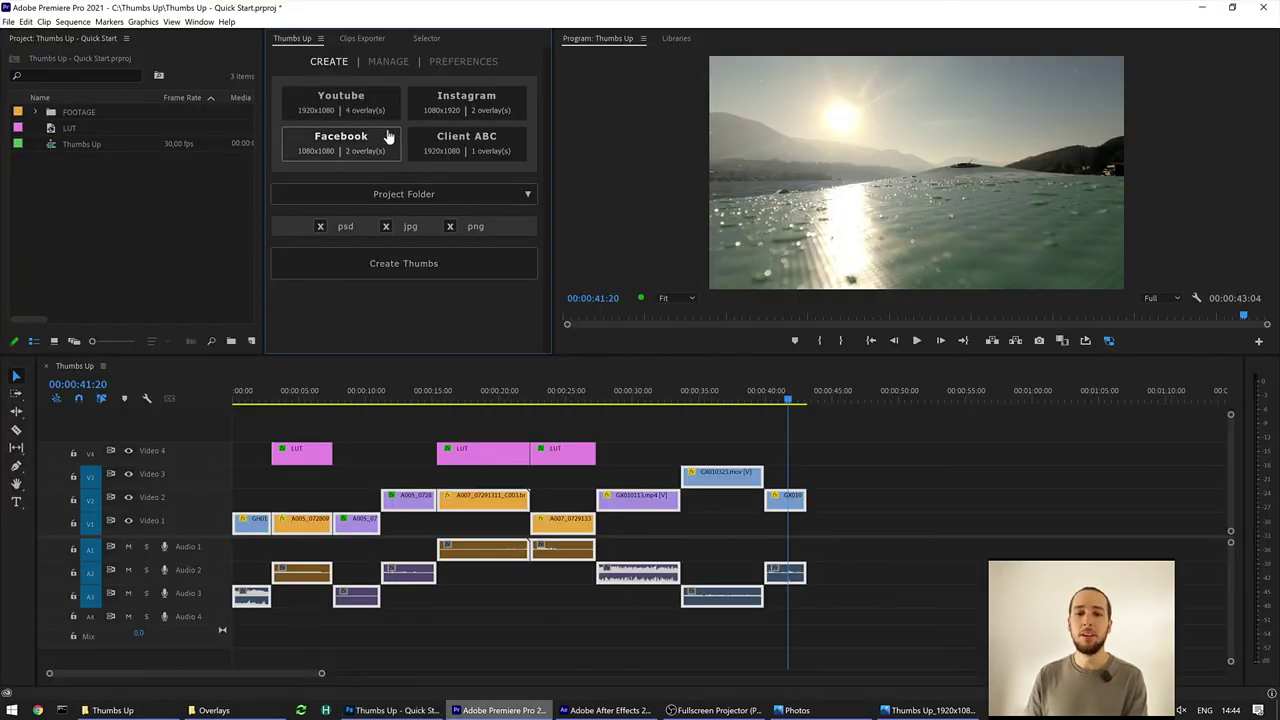